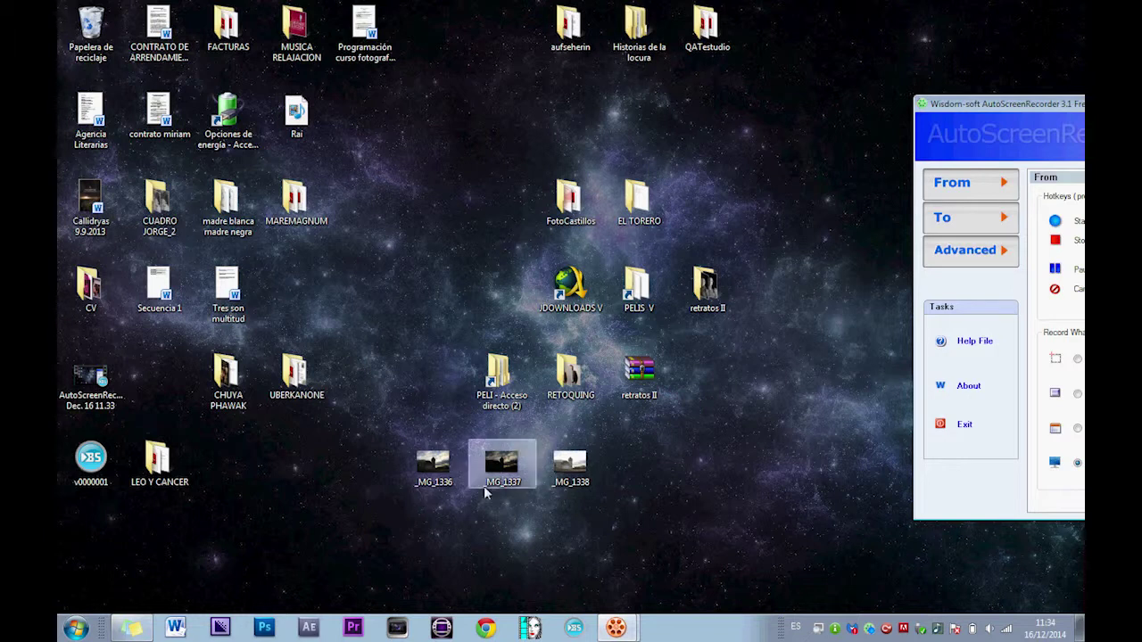
click(432, 473)
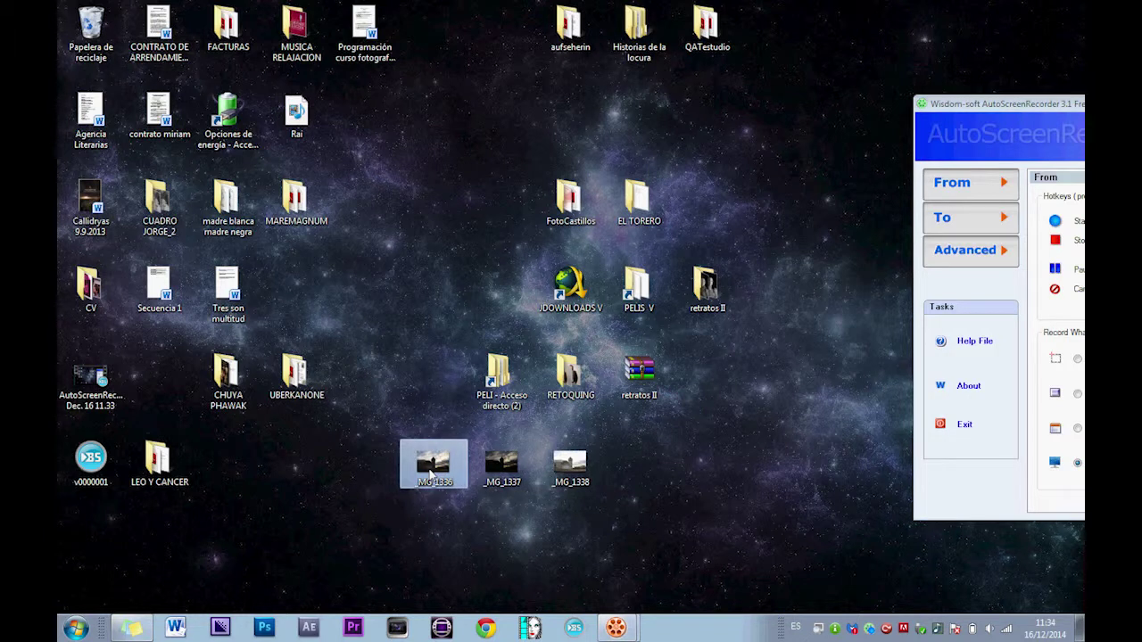
click(500, 459)
click(568, 453)
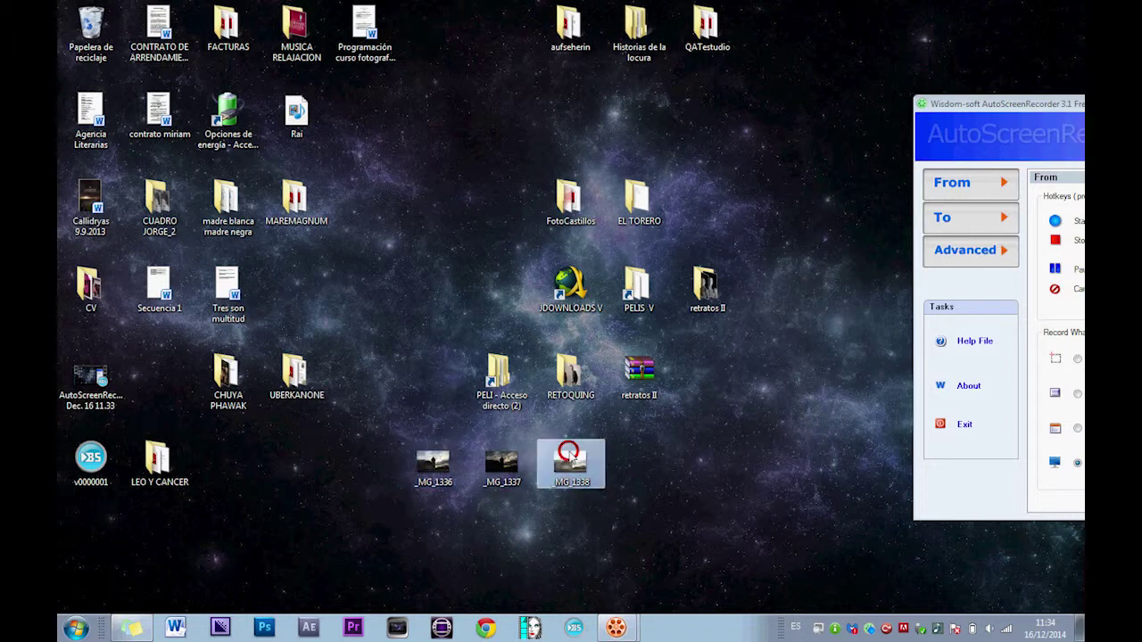
click(434, 464)
shift+click(515, 480)
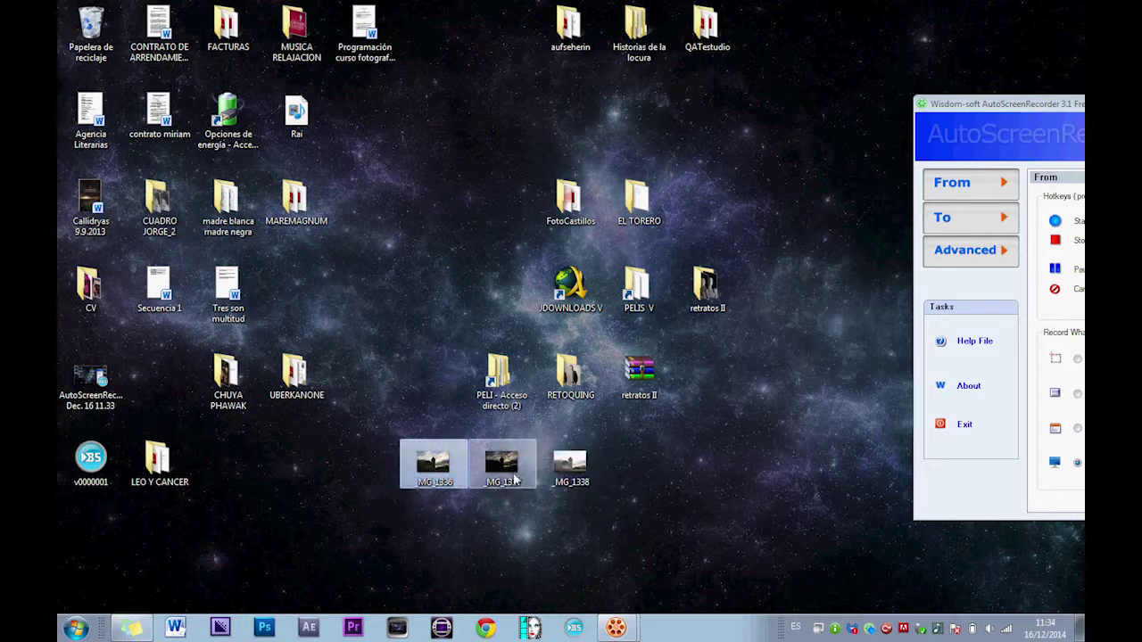
click(446, 463)
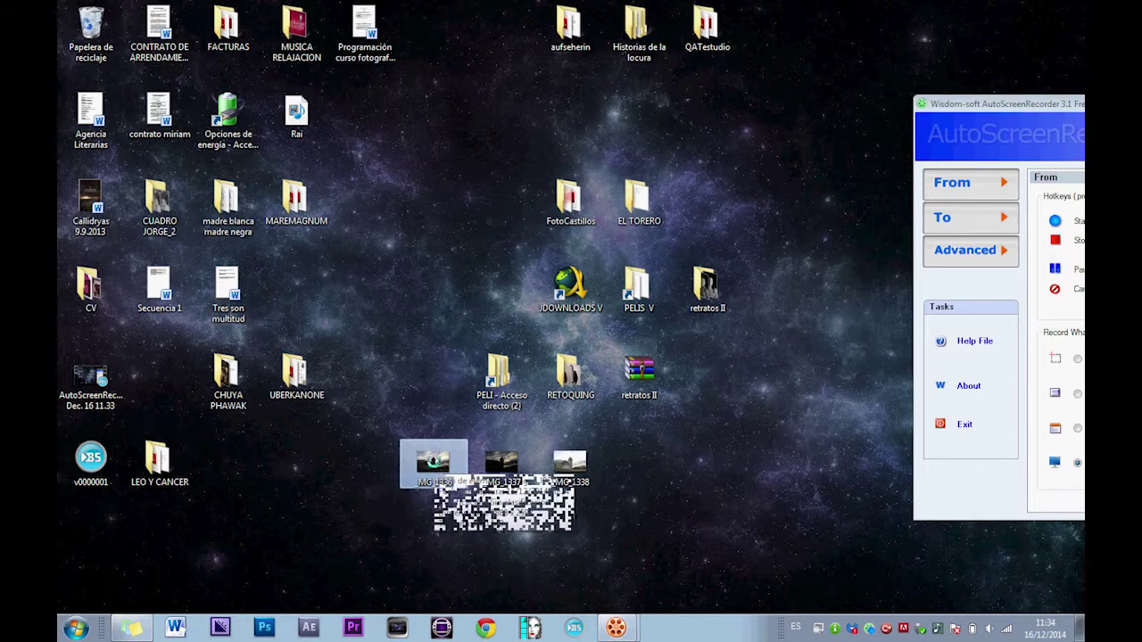
Step: Open _MG_1336 in the Windows photo viewer and compare its exposure with _MG_1337 and _MG_1338
right_click(435, 460)
click(532, 93)
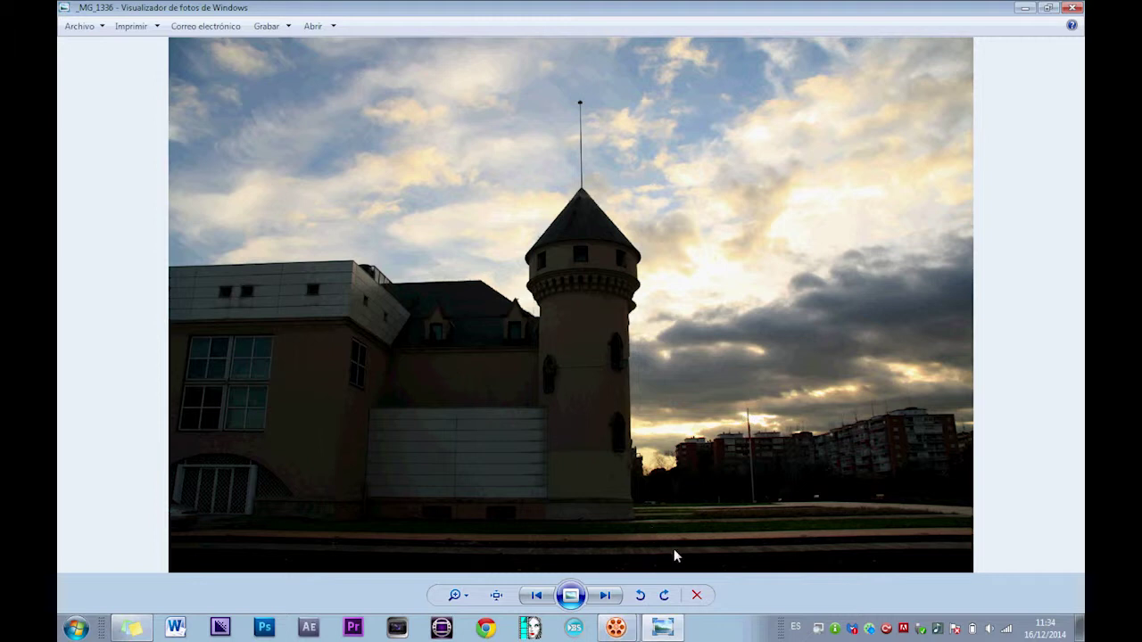
click(605, 596)
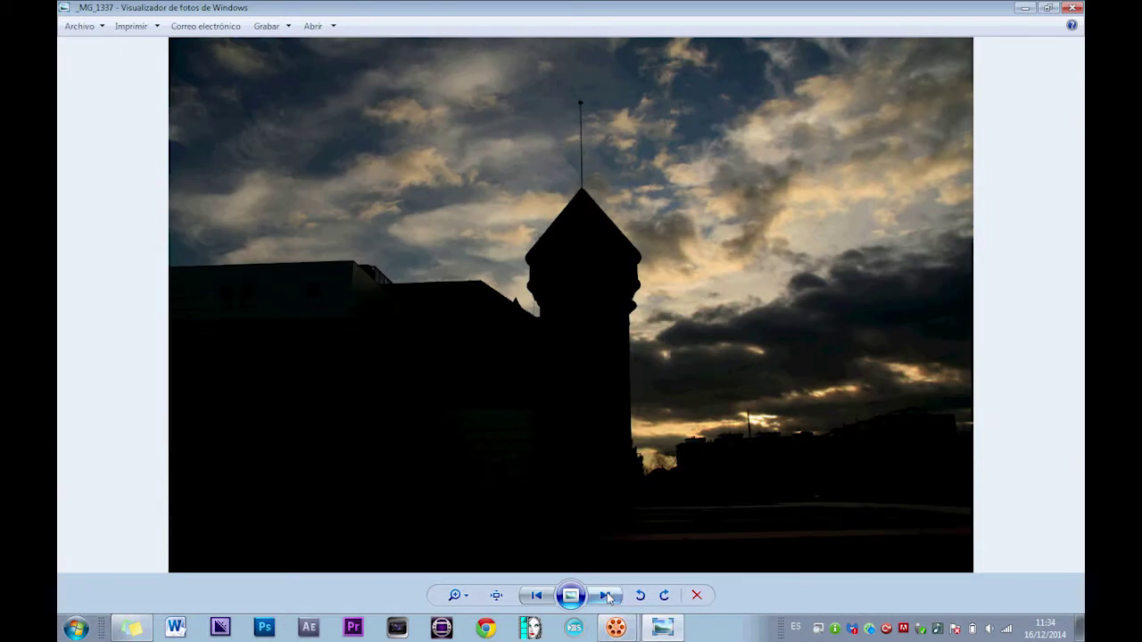
click(608, 596)
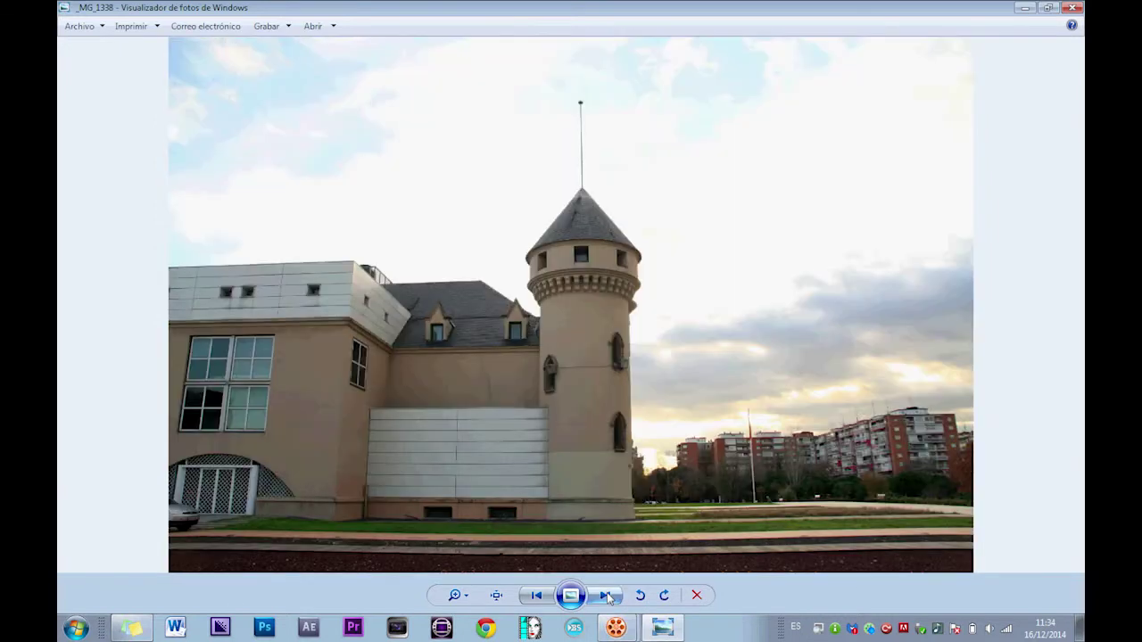
click(537, 597)
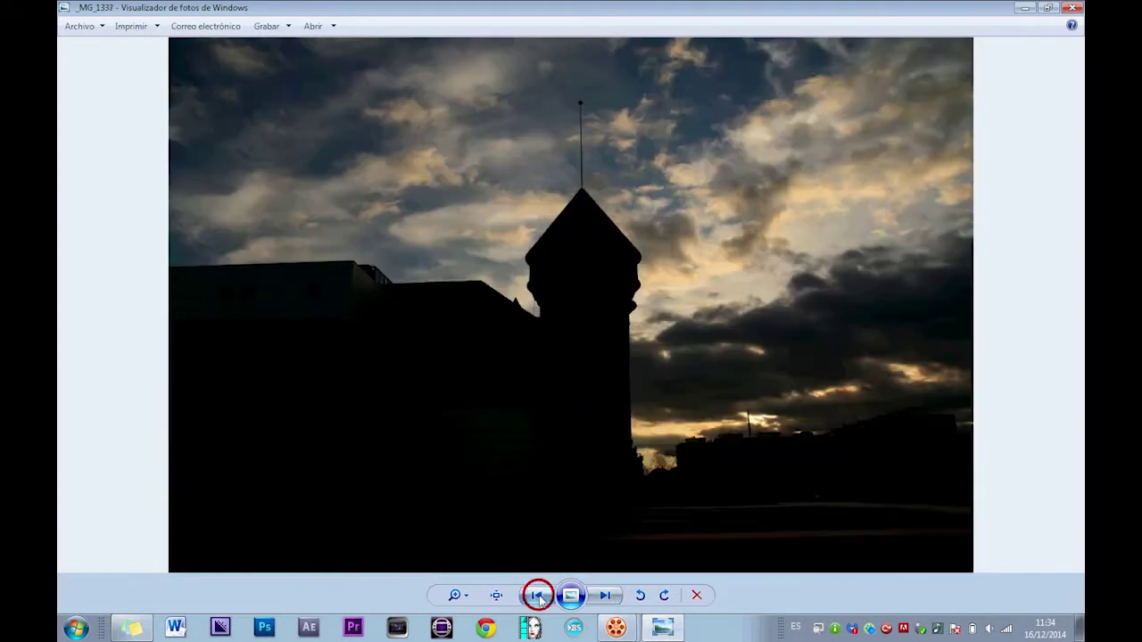
click(538, 598)
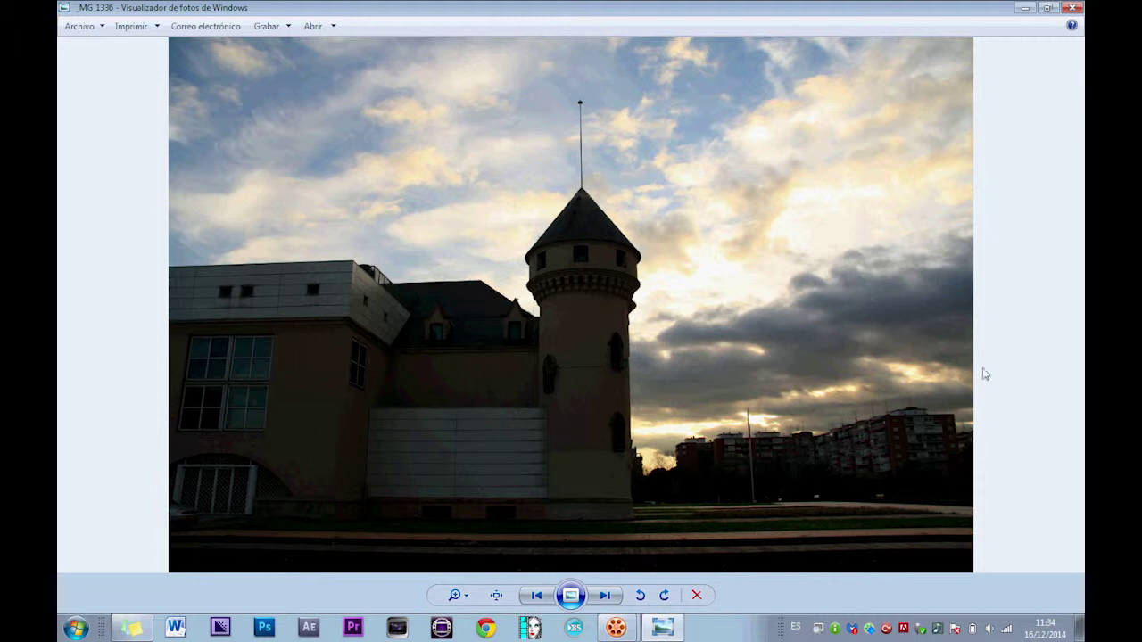
click(605, 595)
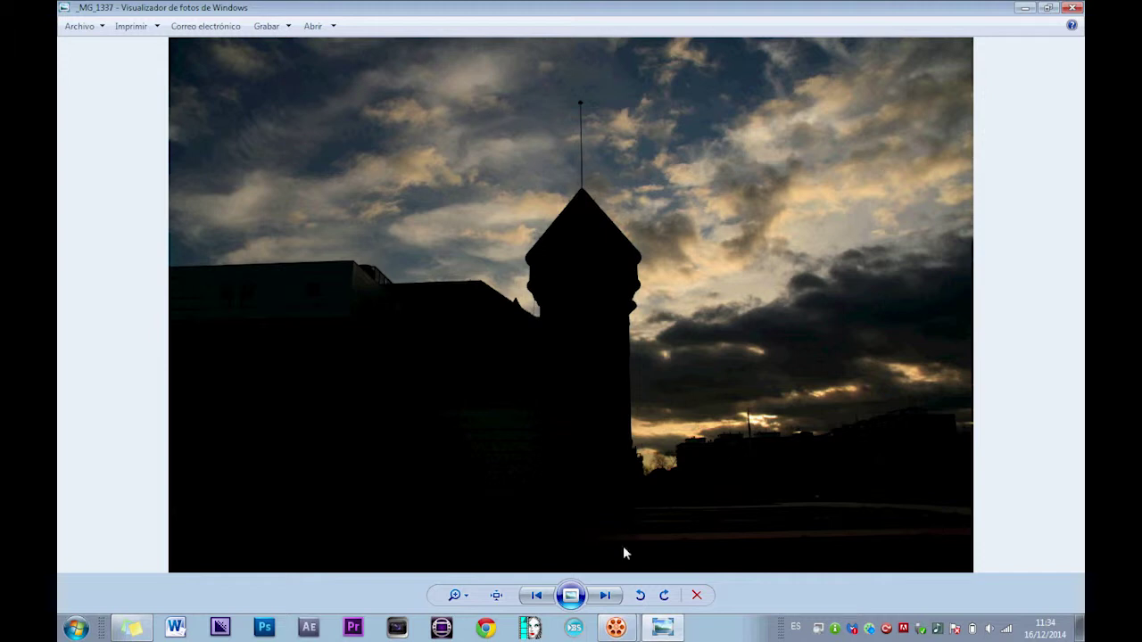
click(614, 598)
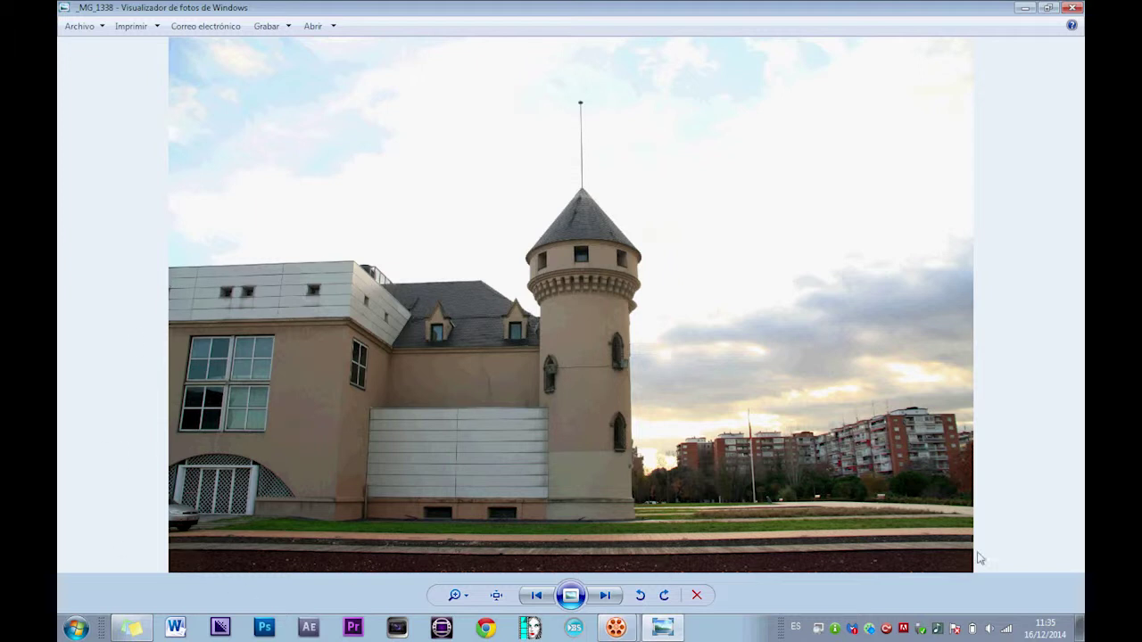
click(605, 595)
click(1072, 7)
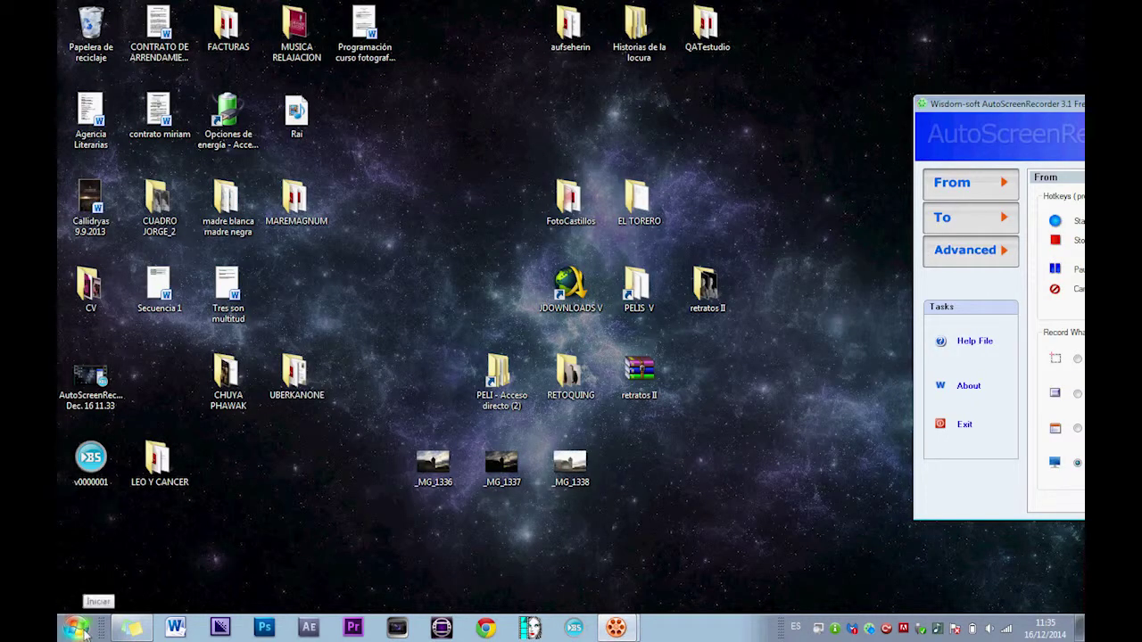
click(484, 627)
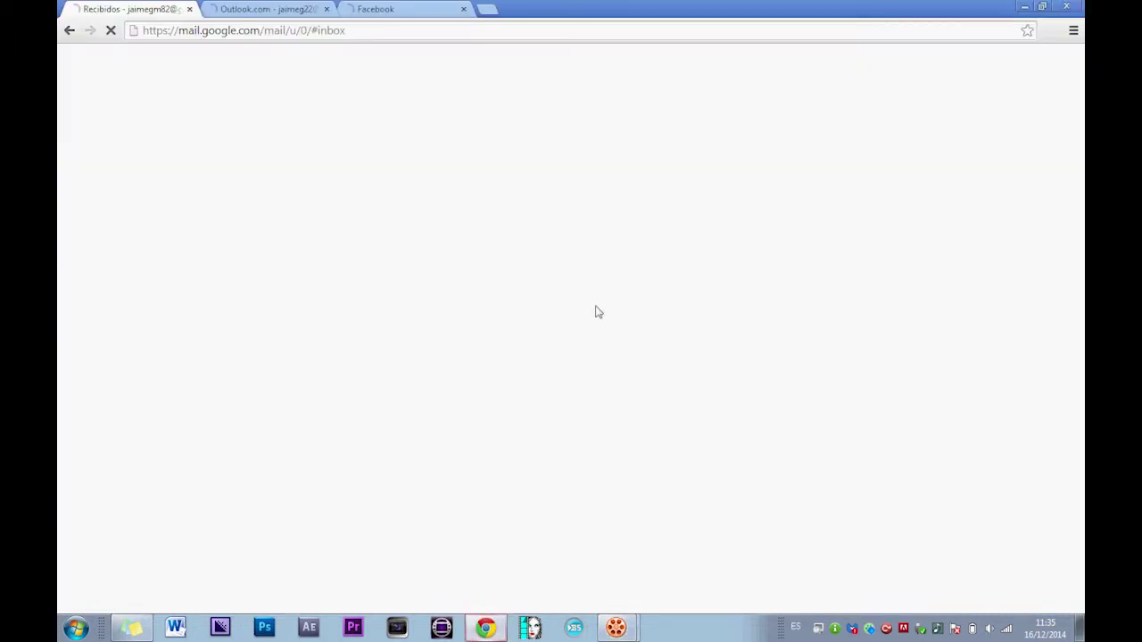
click(496, 13)
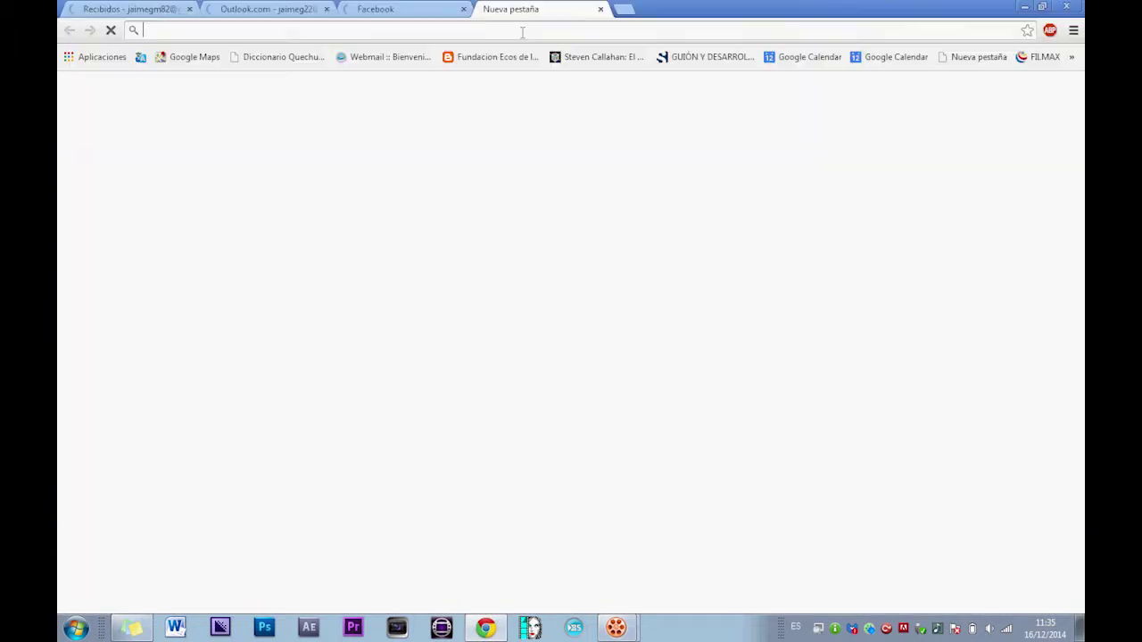
text(picturen)
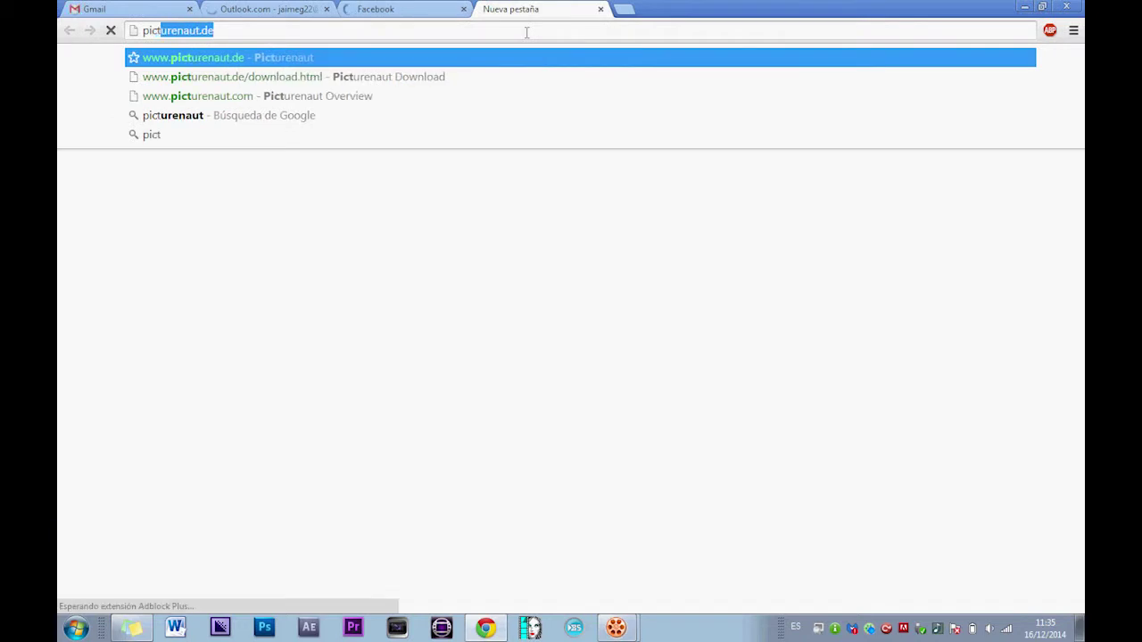
text(aut)
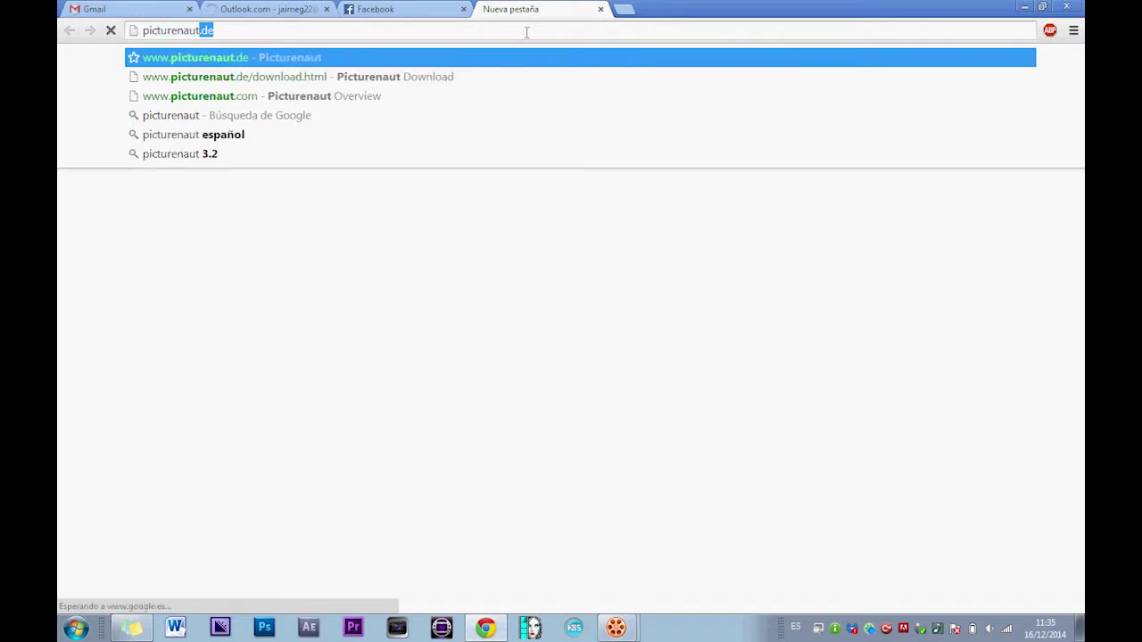
key(Return)
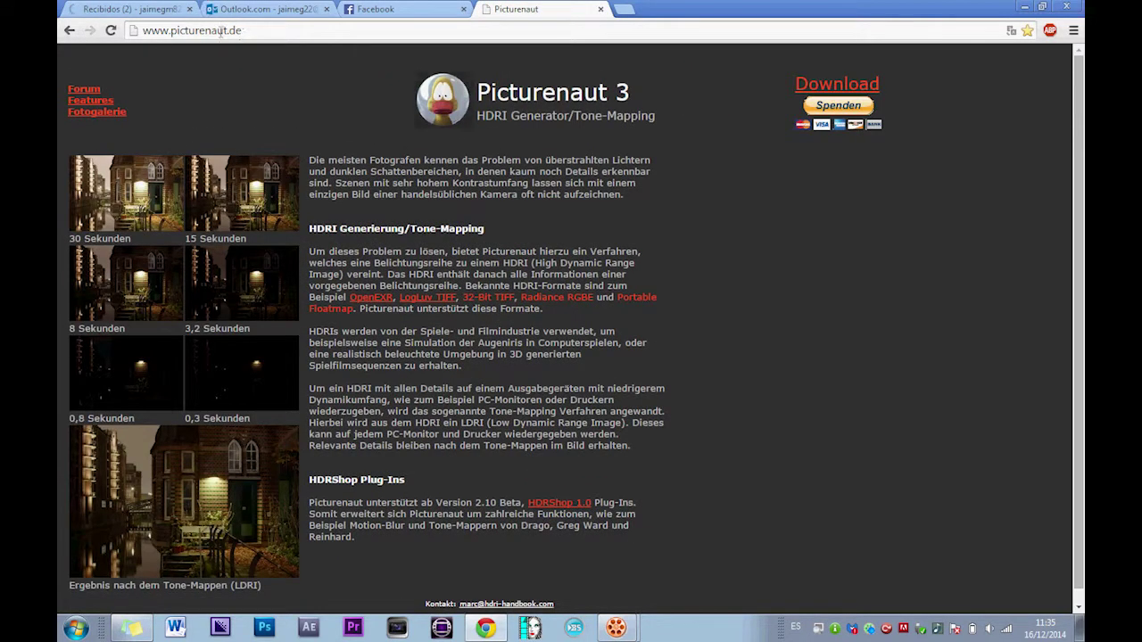
Step: Go to the Picturenaut download page and follow the English release 3.0 link to the international site's version 3.2 downloads
click(242, 32)
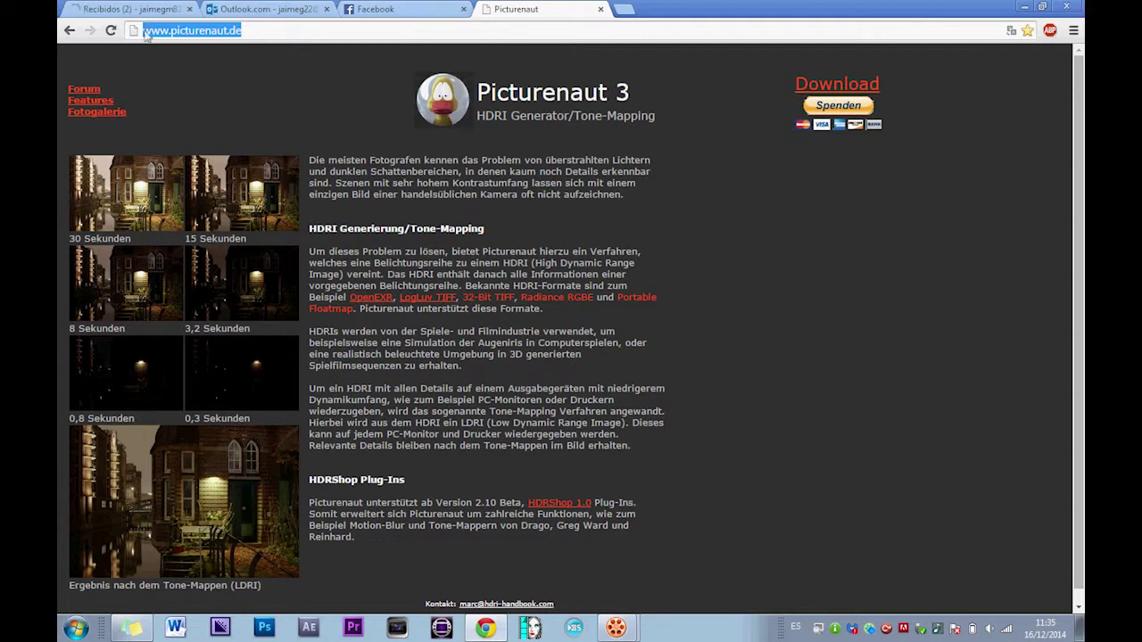
click(284, 34)
click(822, 87)
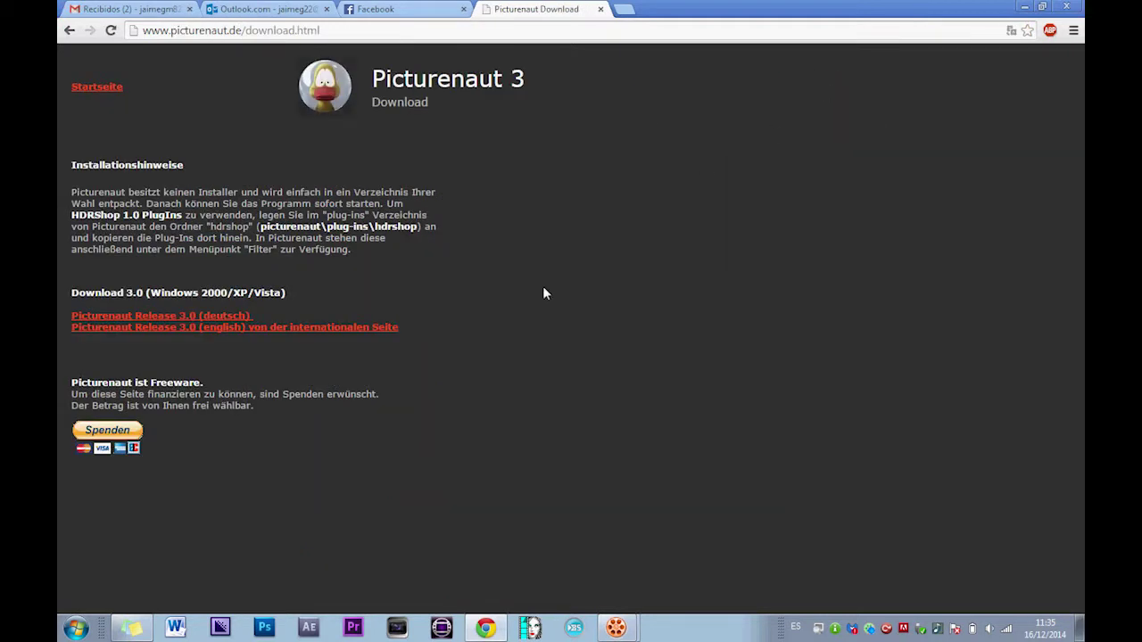
click(249, 329)
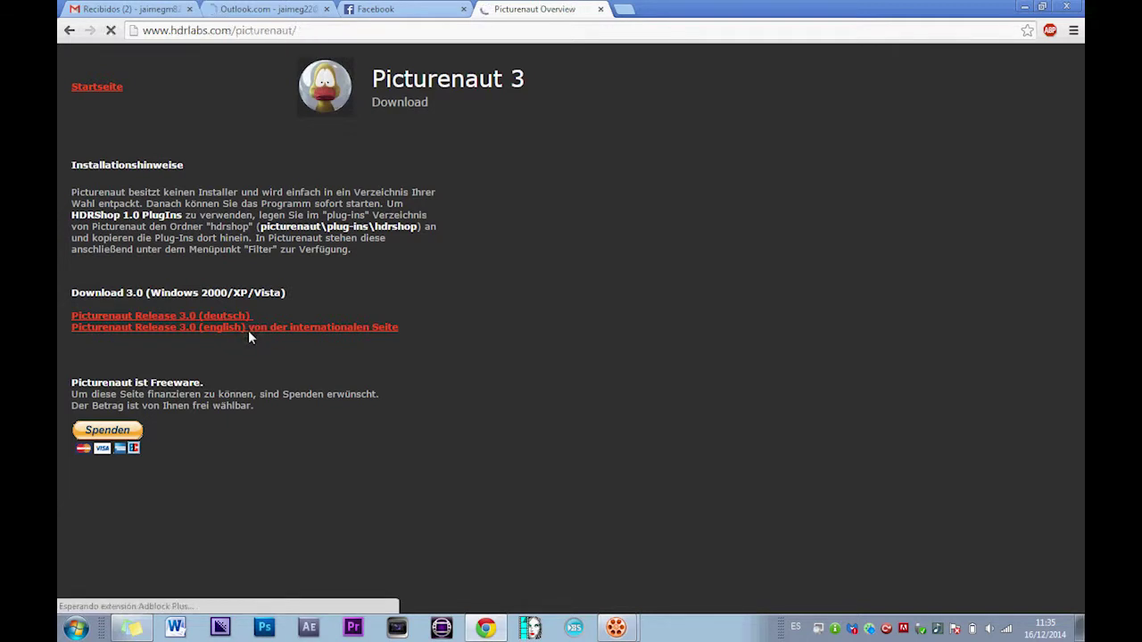
scroll(629, 358, down, 1)
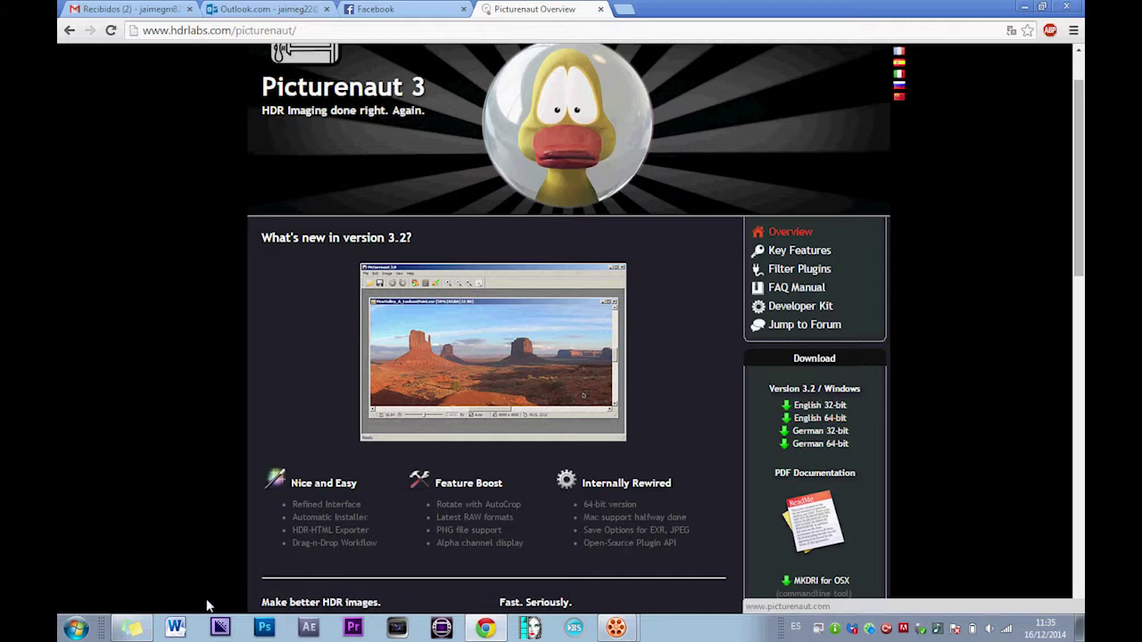
Step: Check the computer's system properties in Windows to see whether it runs a 32-bit or 64-bit operating system
click(76, 629)
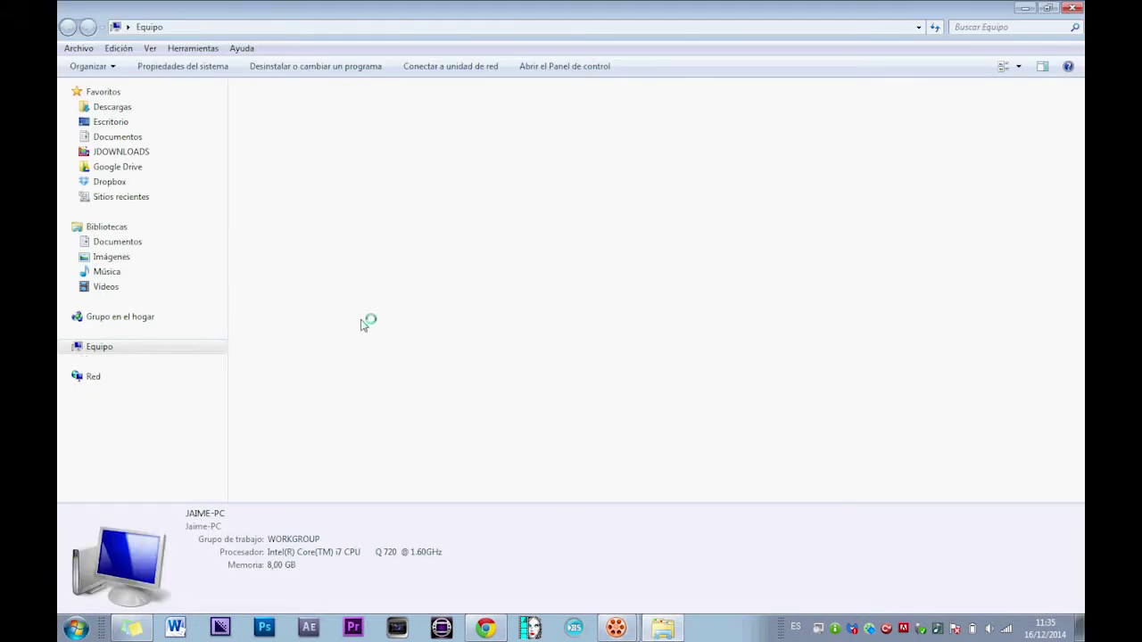
right_click(104, 348)
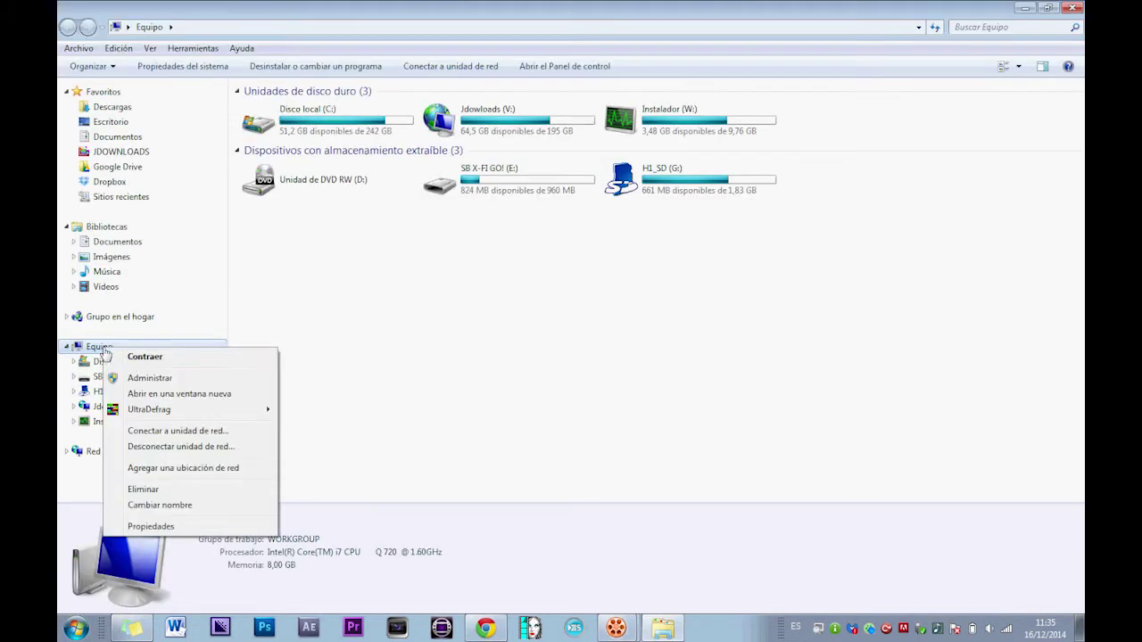
click(169, 525)
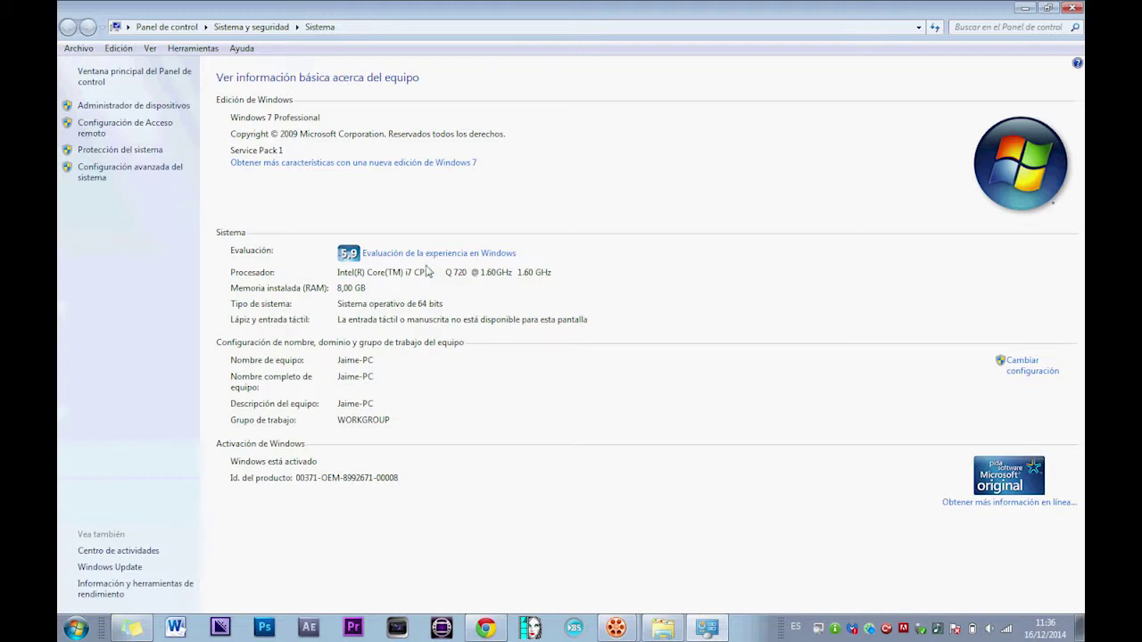
click(1073, 9)
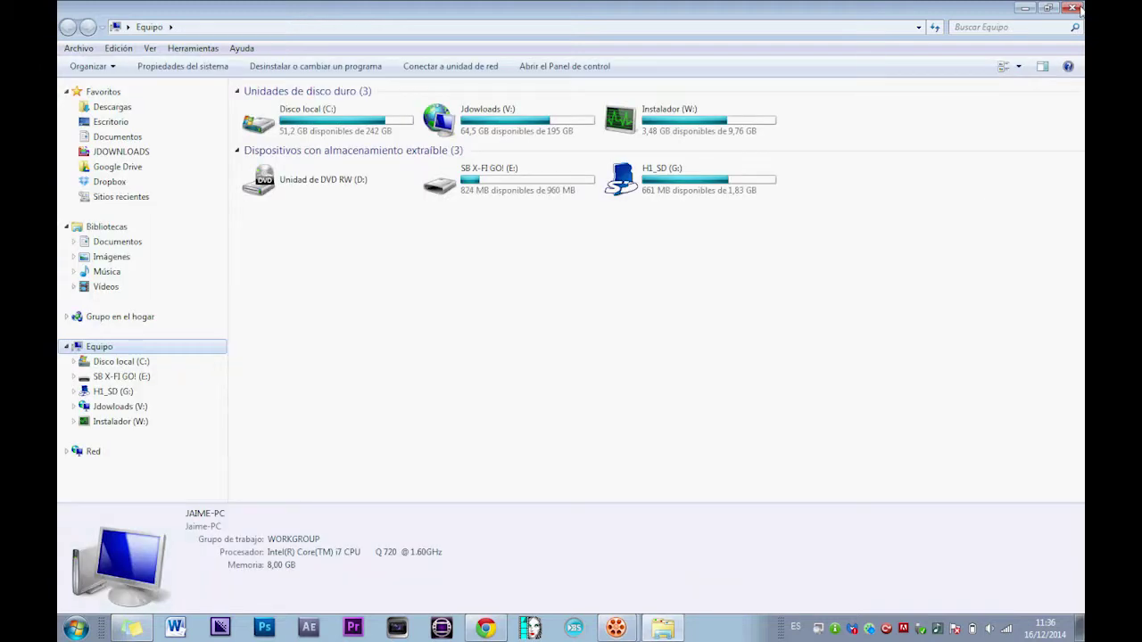
click(1075, 8)
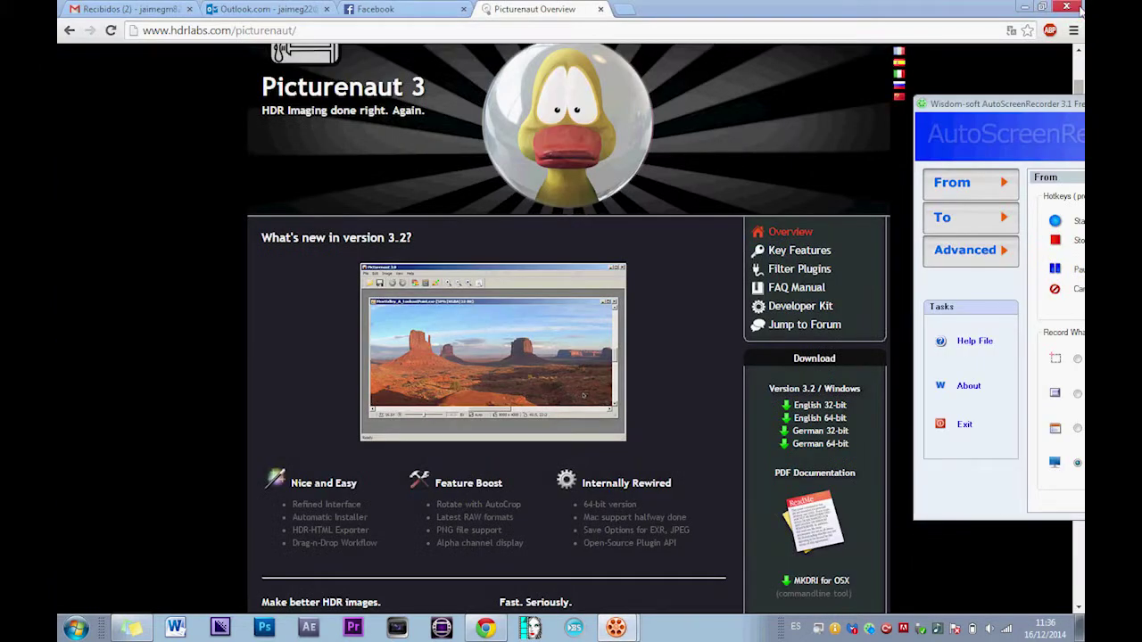
Step: Start downloading the English 32-bit installer of Picturenaut 3.2 and cancel the download
click(825, 407)
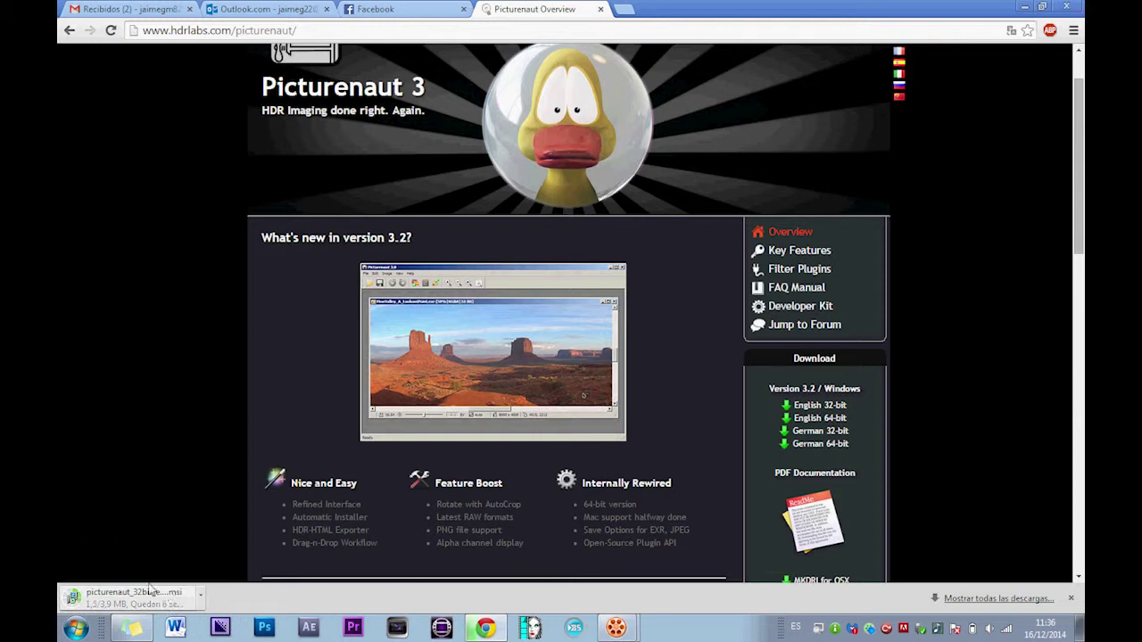
right_click(199, 593)
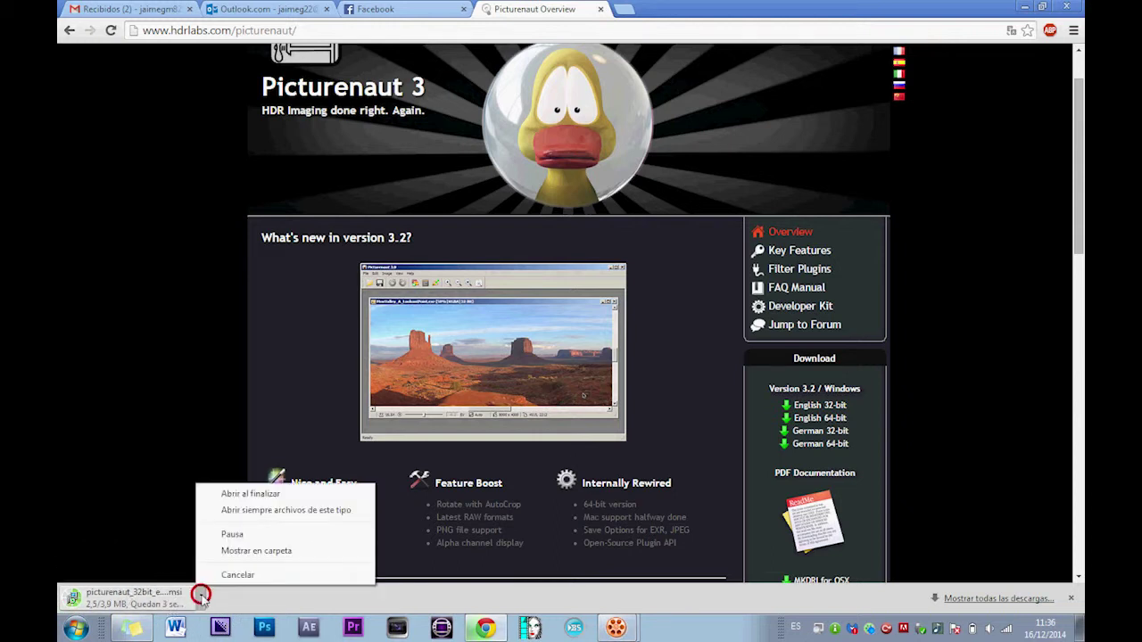
click(228, 575)
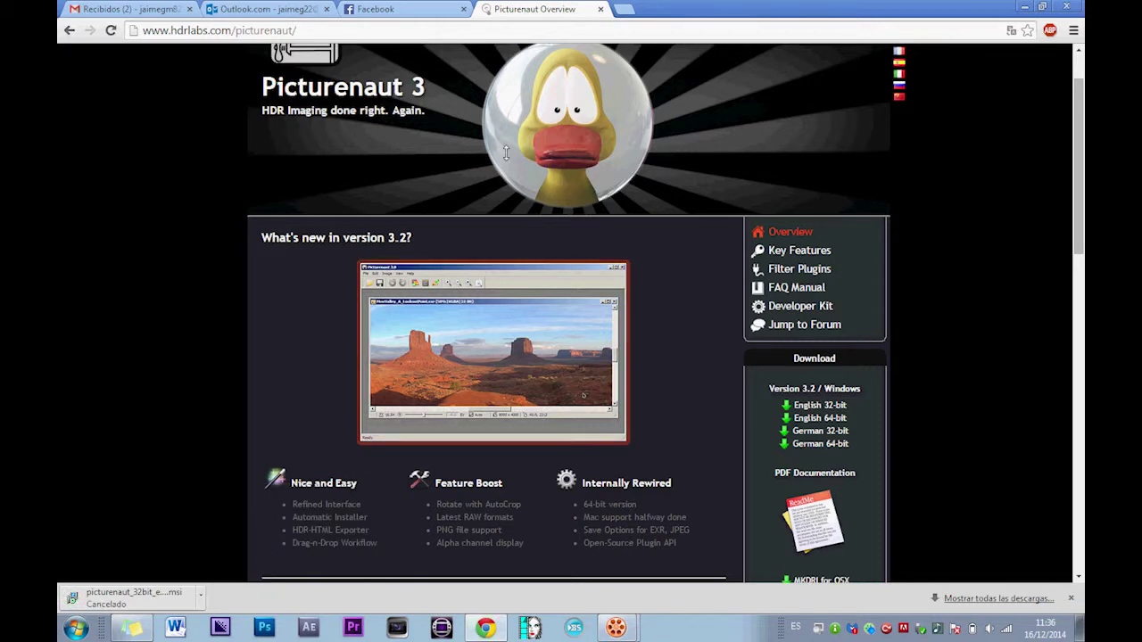
Step: Close the Picturenaut web page and launch the installed Picturenaut 3.2 program from the desktop
click(600, 9)
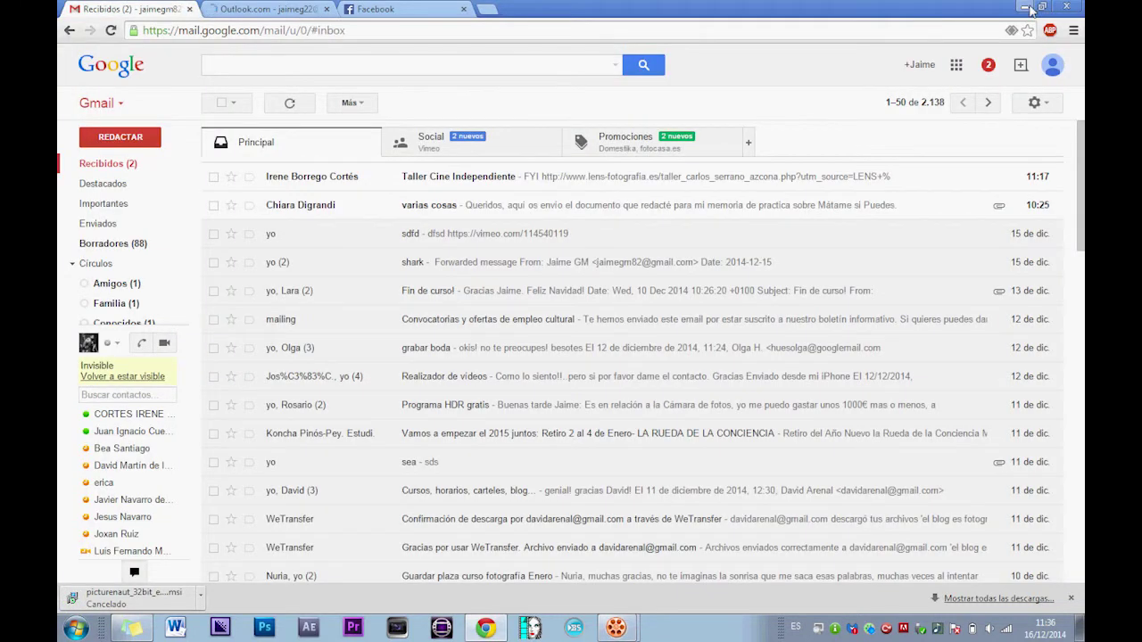
click(1024, 7)
click(76, 628)
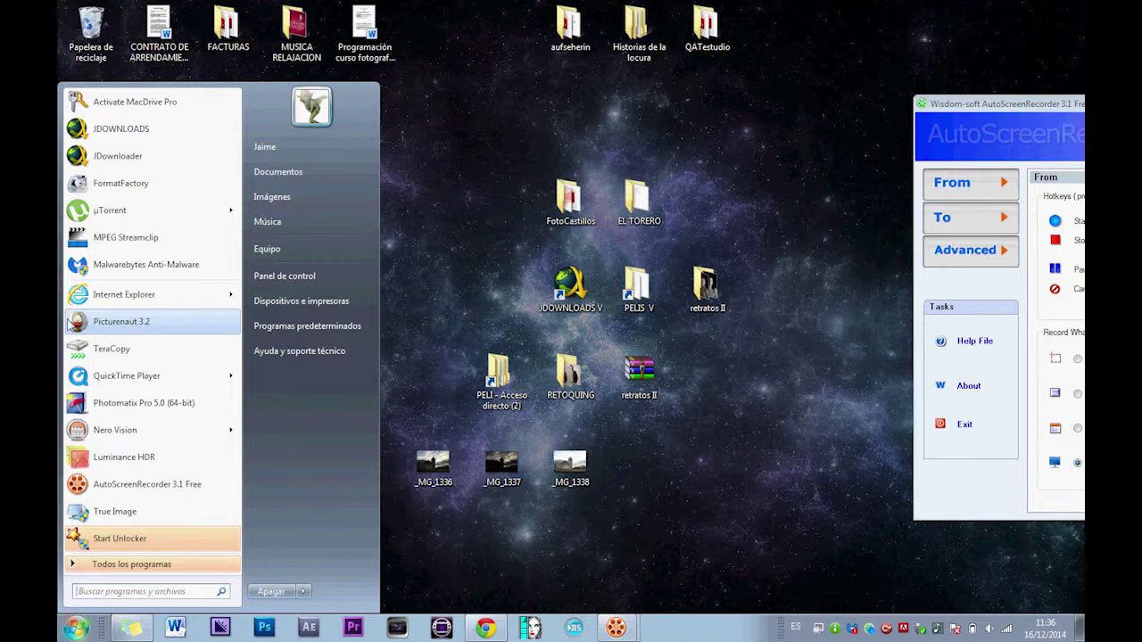
click(134, 324)
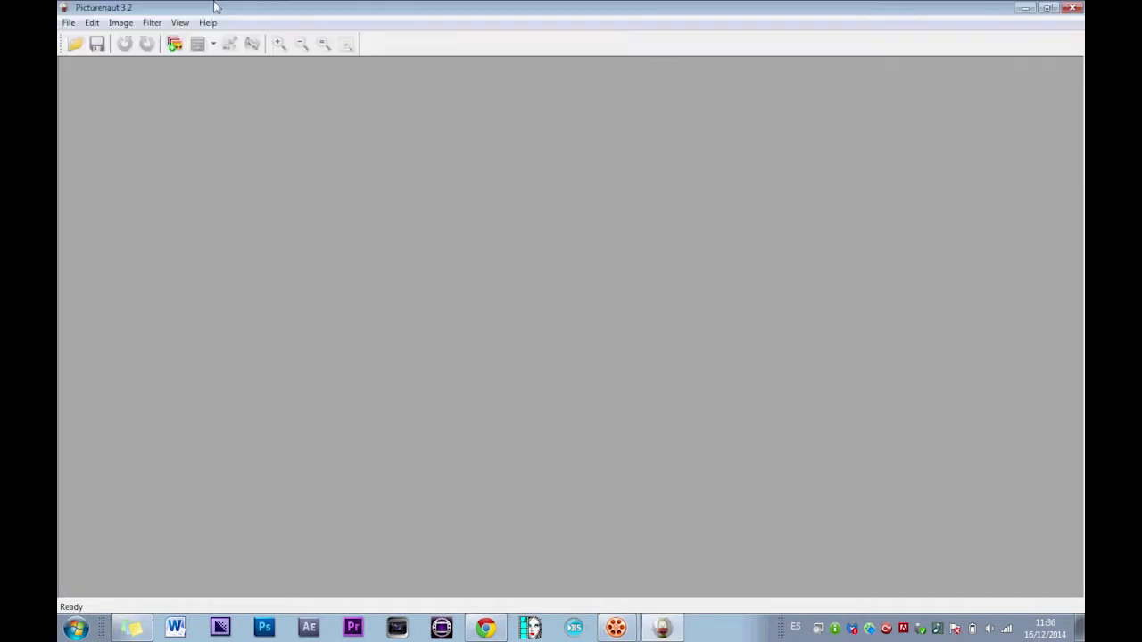
Step: Load the desktop photos _MG_1336, _MG_1337 and _MG_1338 into Picturenaut's Generate HDRI dialog, keeping the photos uncovered
drag(214, 9, 826, 129)
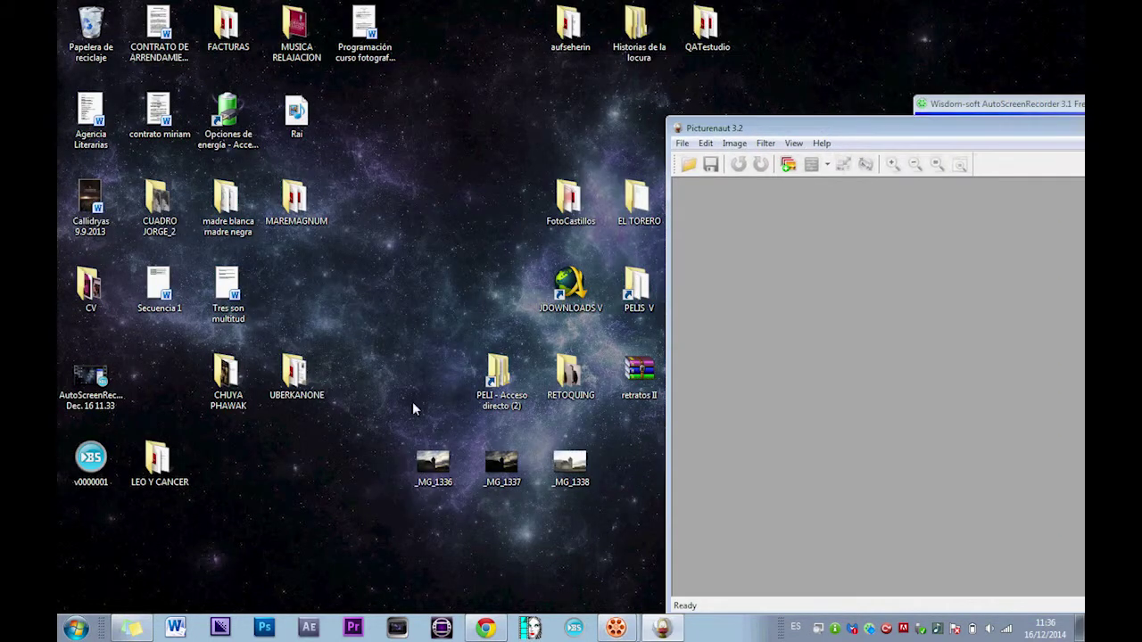
drag(341, 436, 787, 335)
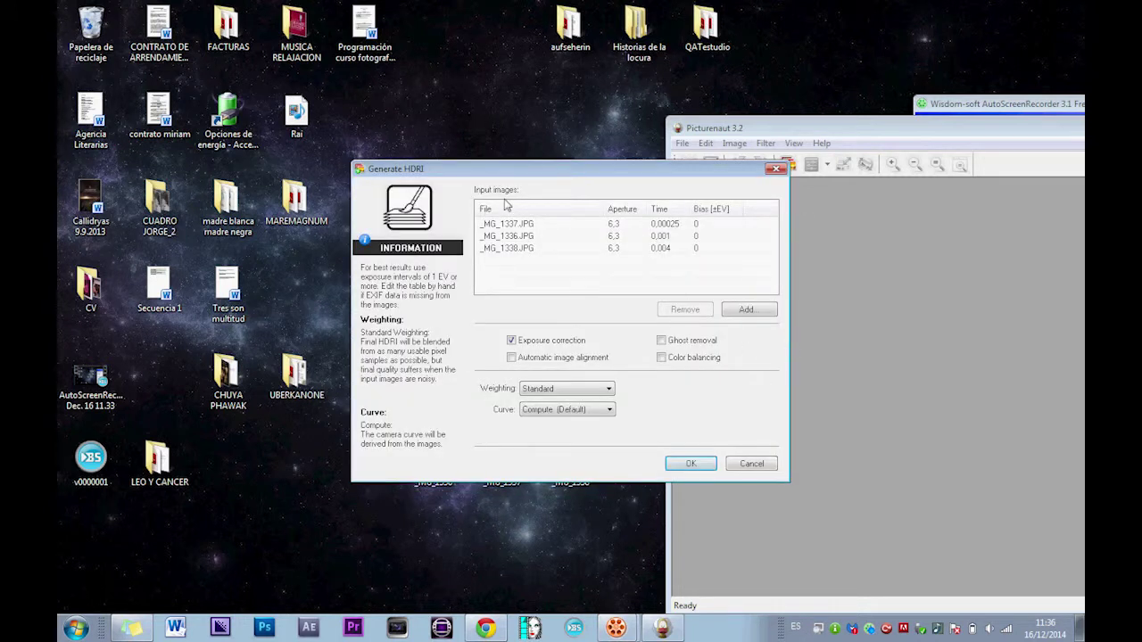
drag(538, 178, 535, 111)
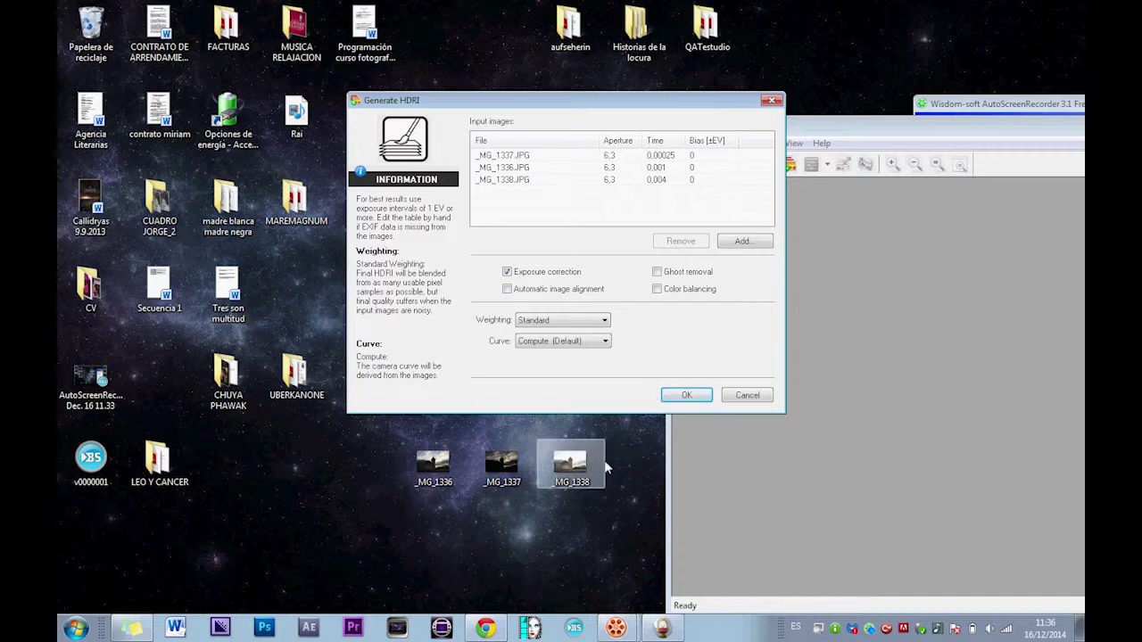
Step: Set the exposure bias to -2 for _MG_1337.JPG and +2 for _MG_1338.JPG in the input images list
drag(589, 464, 452, 508)
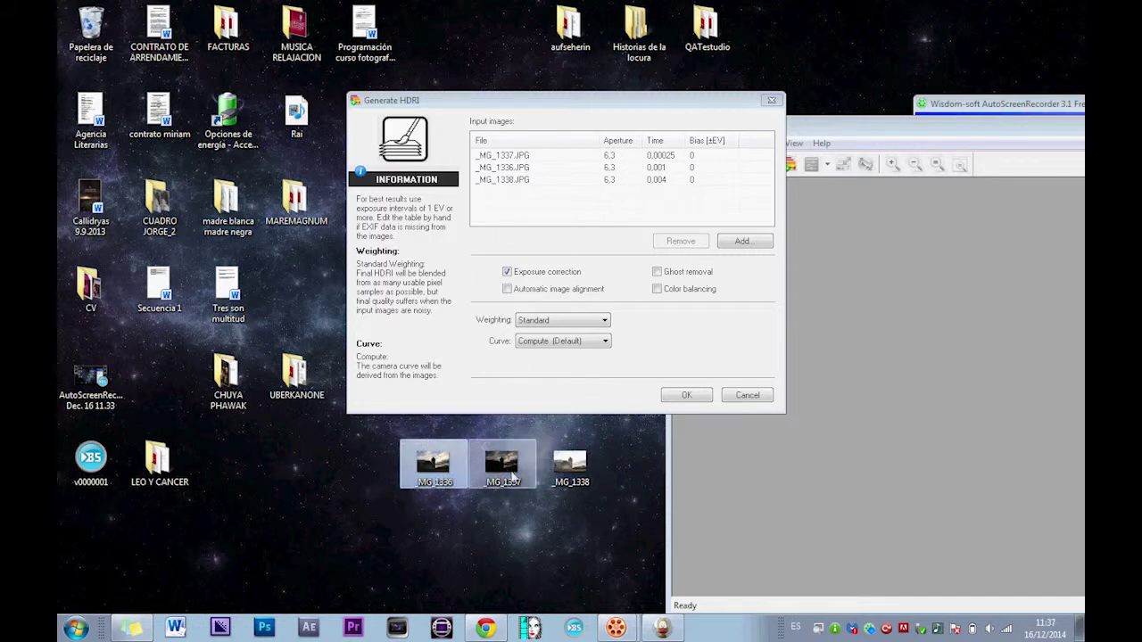
click(510, 477)
click(693, 153)
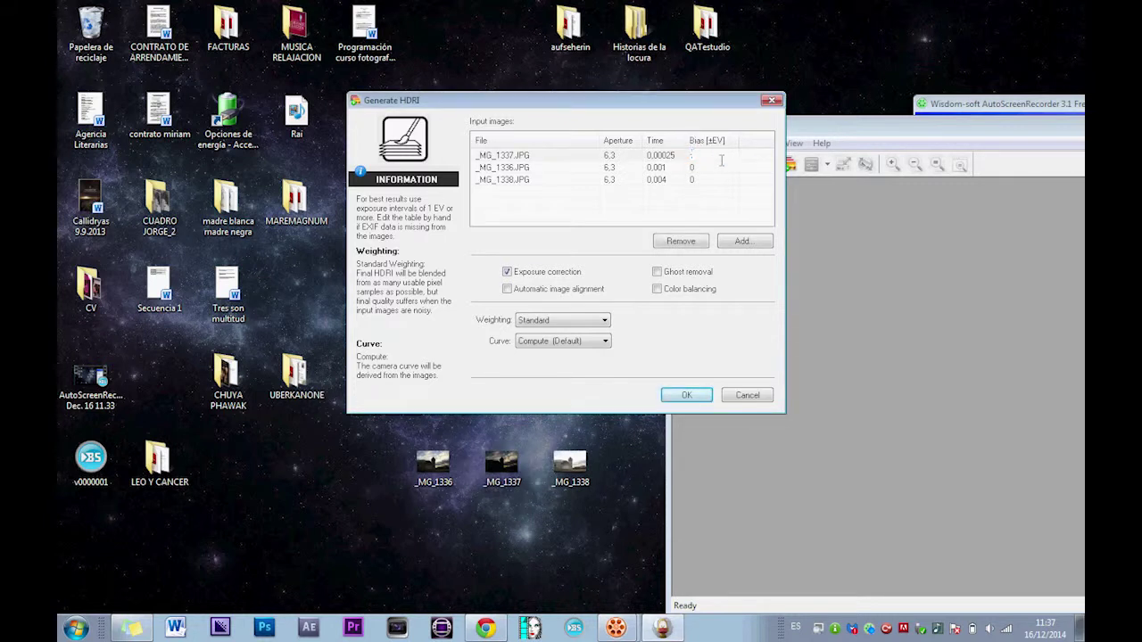
text(-2)
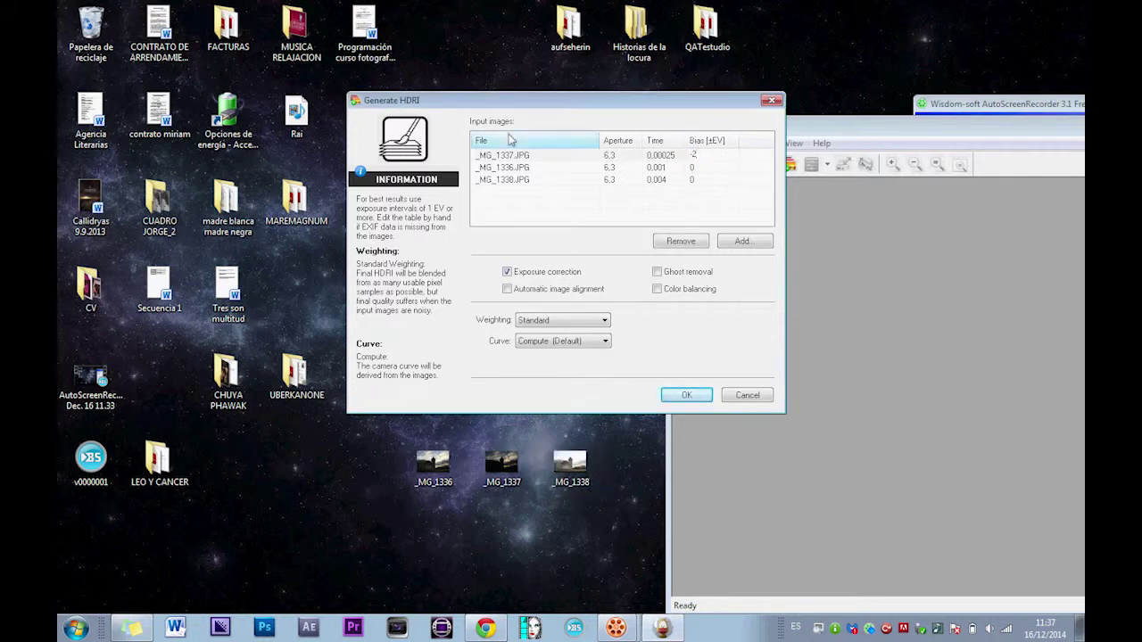
click(692, 179)
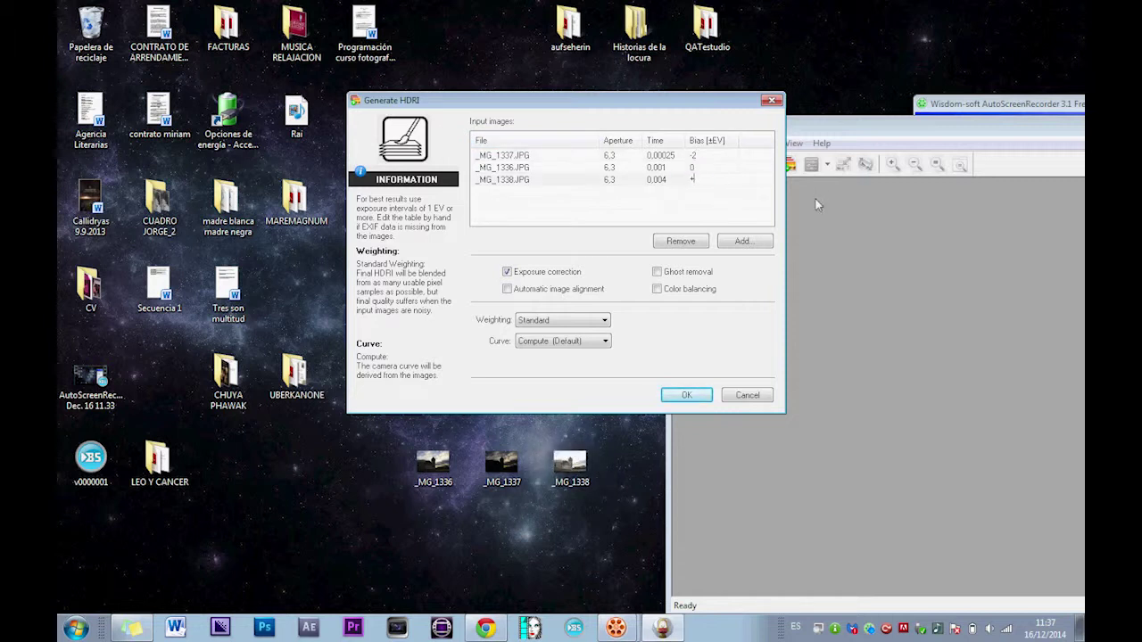
click(760, 303)
click(625, 234)
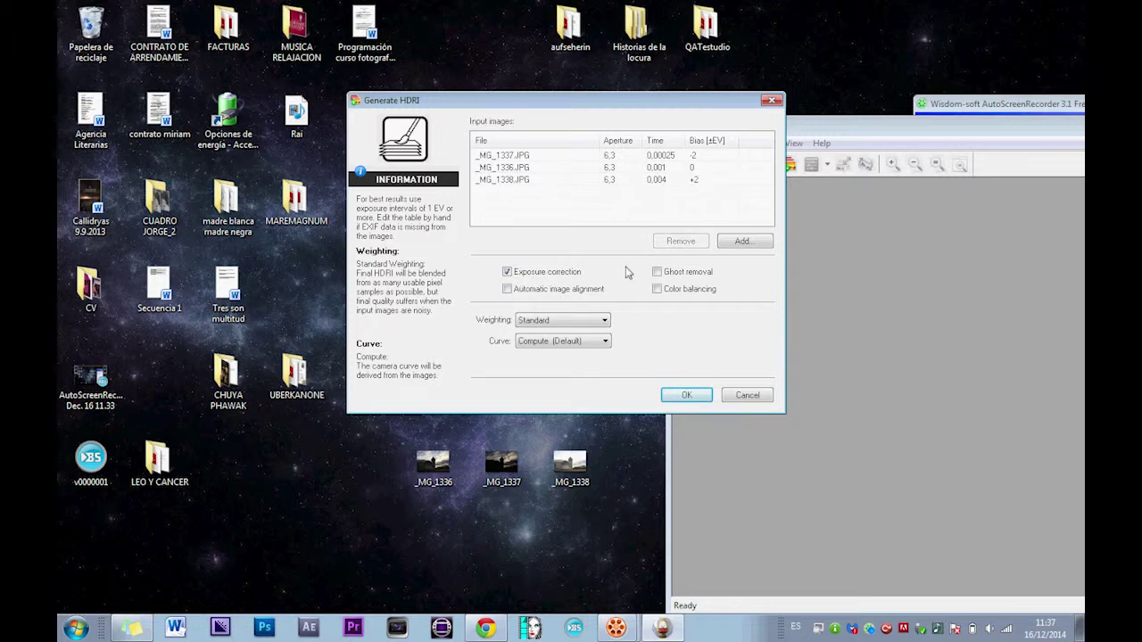
Step: Enable automatic image alignment and color balancing, and generate the HDR image from the three photos
click(508, 289)
click(658, 289)
click(604, 319)
click(683, 396)
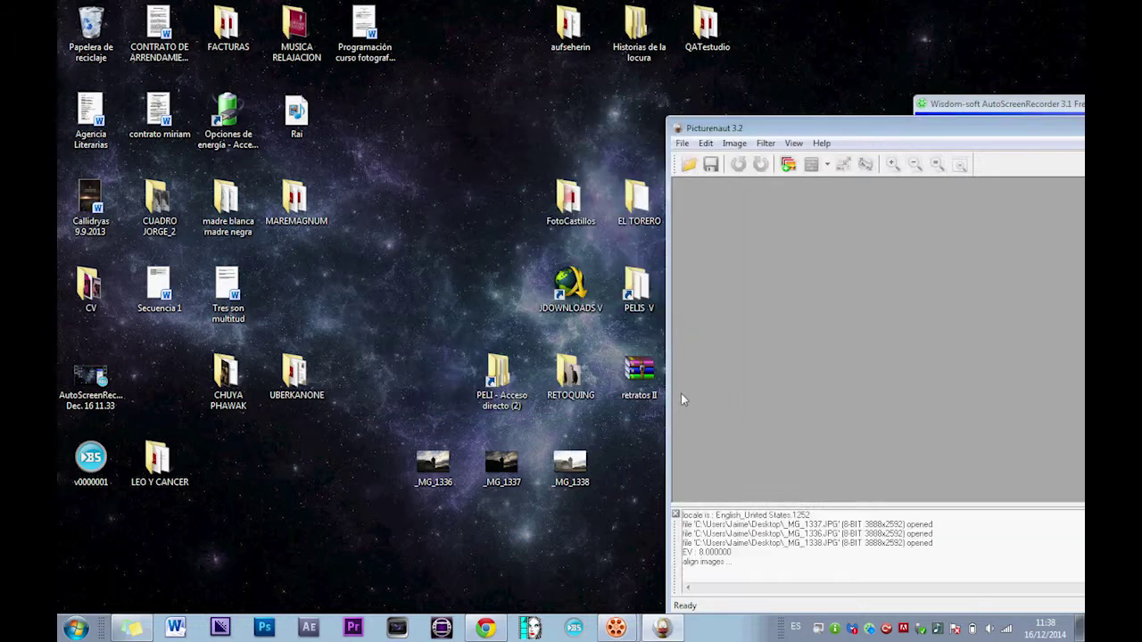
Step: Maximize the Picturenaut window, and reposition and enlarge the merged image's window within it
drag(753, 130, 654, 87)
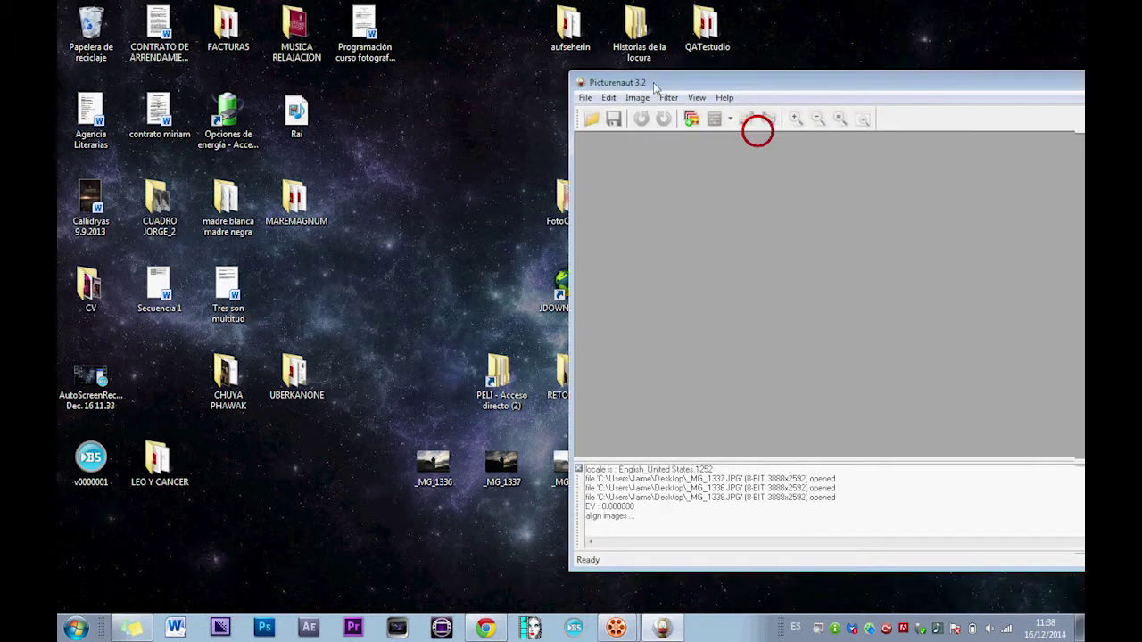
double_click(654, 86)
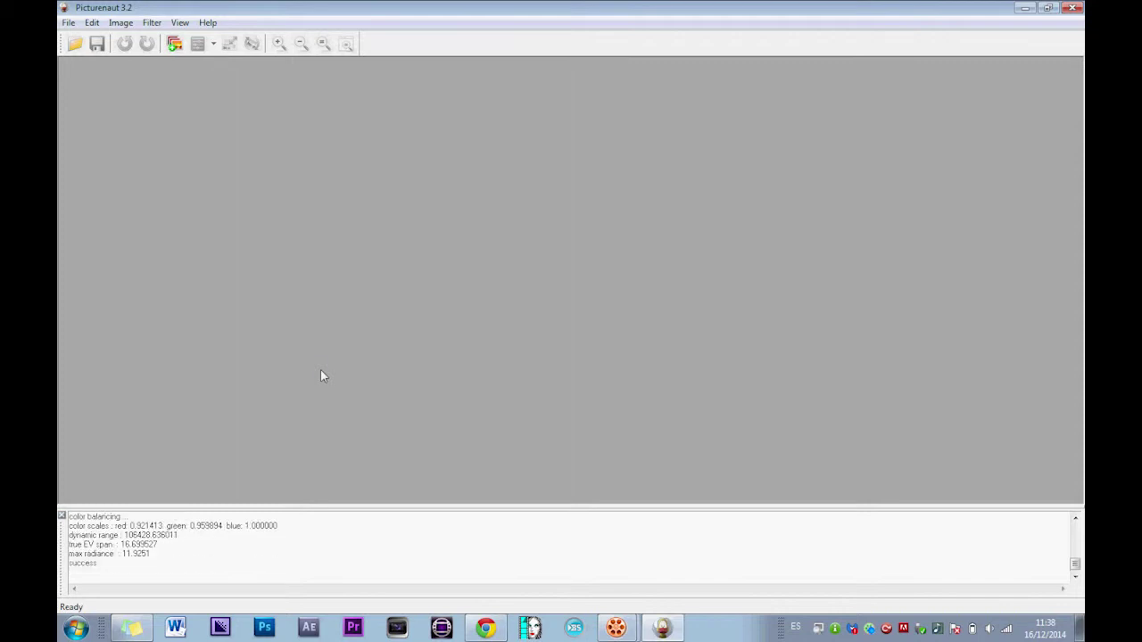
drag(293, 81, 431, 101)
drag(673, 433, 850, 465)
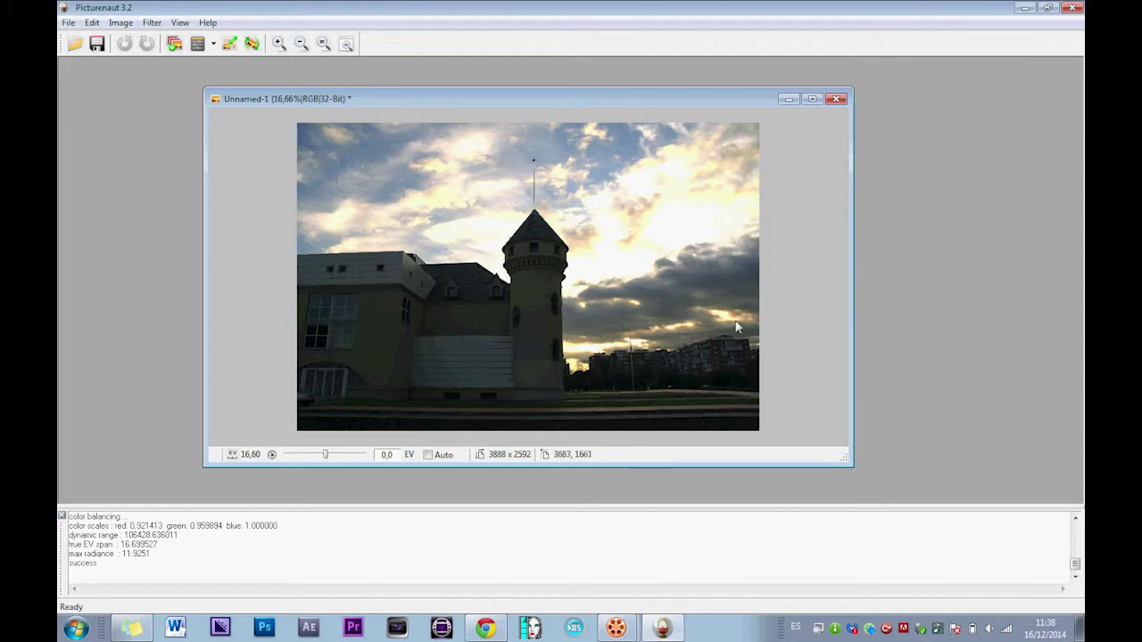
drag(844, 459, 949, 490)
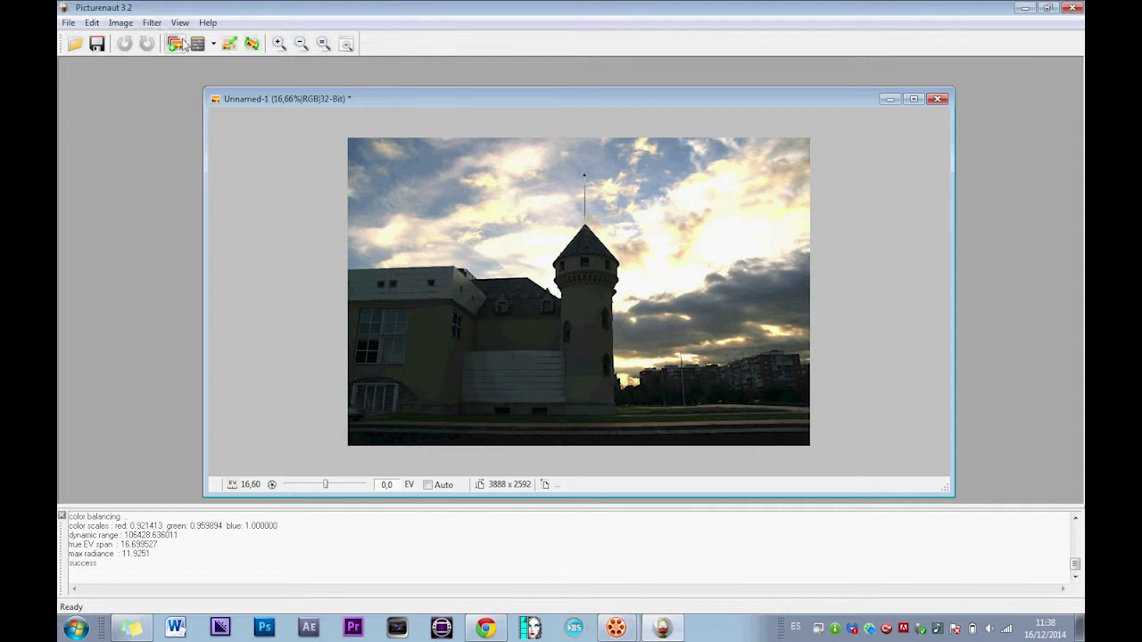
Step: Open Tone-Mapping beside the merged image and try Photoreceptor settings with dynamic compression 0,73 and saturation 0,61
click(122, 22)
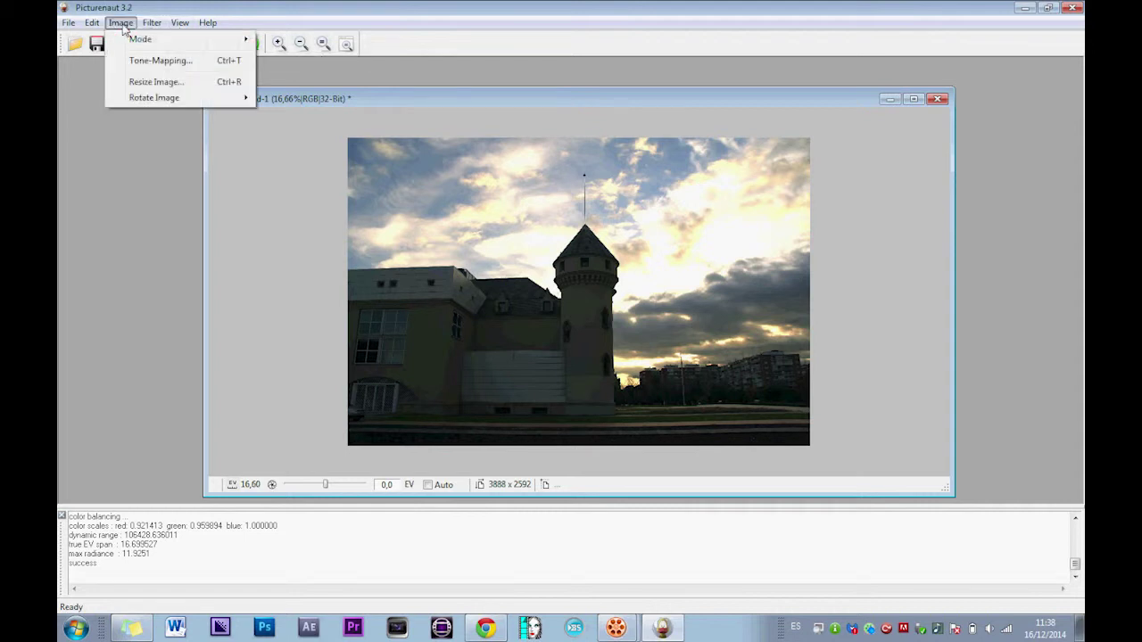
click(164, 62)
drag(437, 157, 250, 96)
double_click(600, 103)
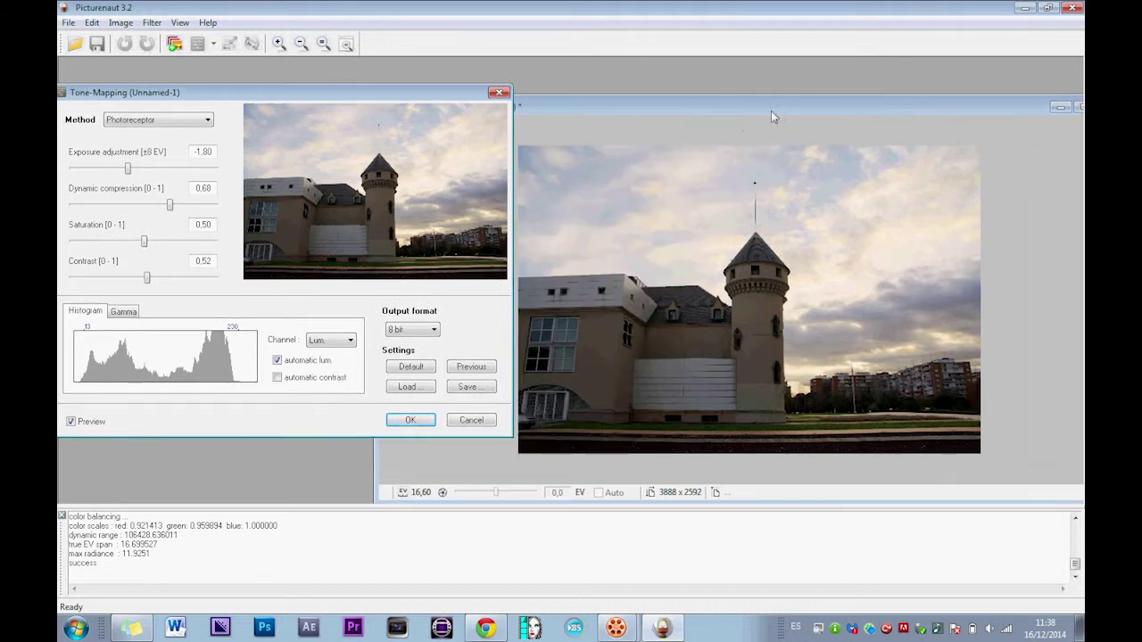
drag(337, 94, 393, 103)
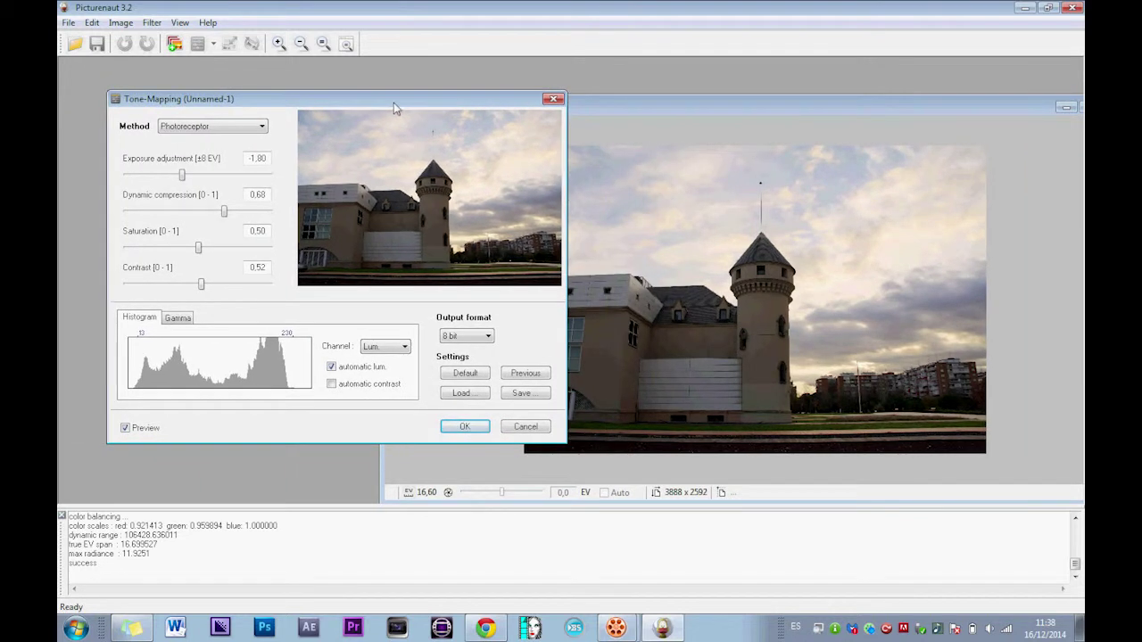
drag(183, 175, 214, 251)
Step: Tone-map the image with the Bilateral method, using contrast 0,54 and saturation 0,20
click(216, 128)
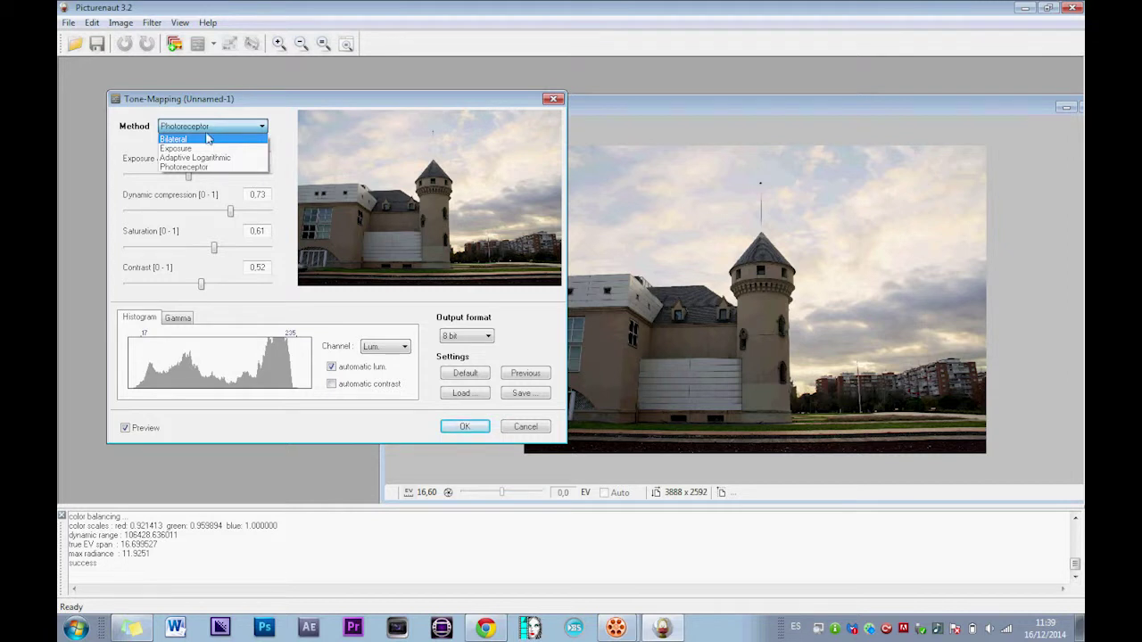
click(179, 139)
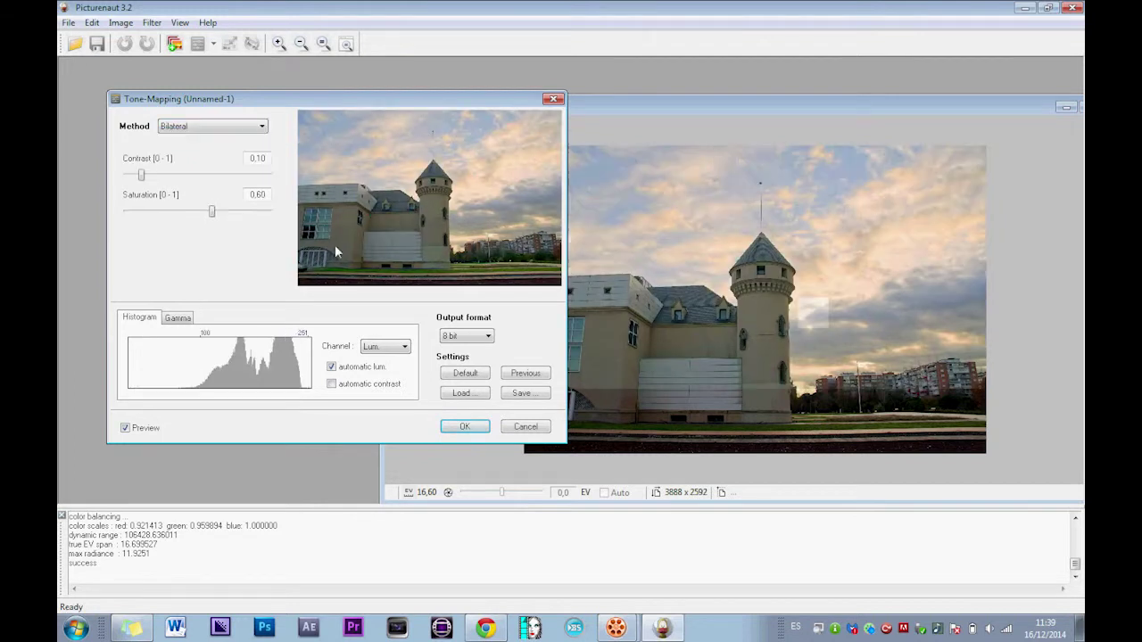
drag(141, 175, 156, 216)
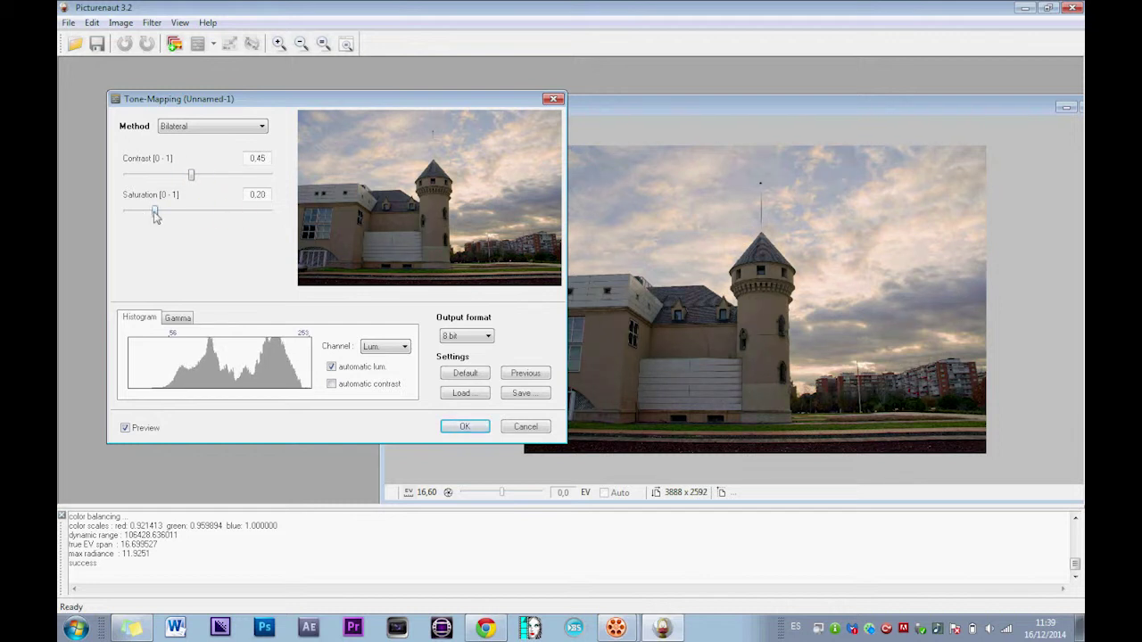
mouse_move(191, 175)
mouse_down()
mouse_move(214, 176)
mouse_move(205, 176)
mouse_up()
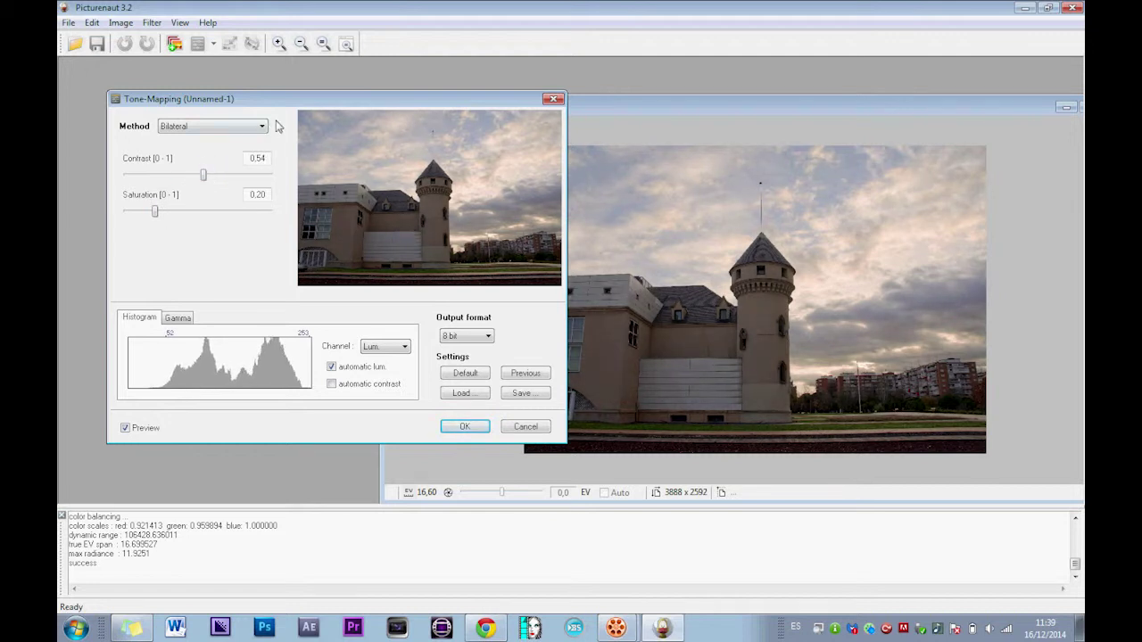
click(470, 426)
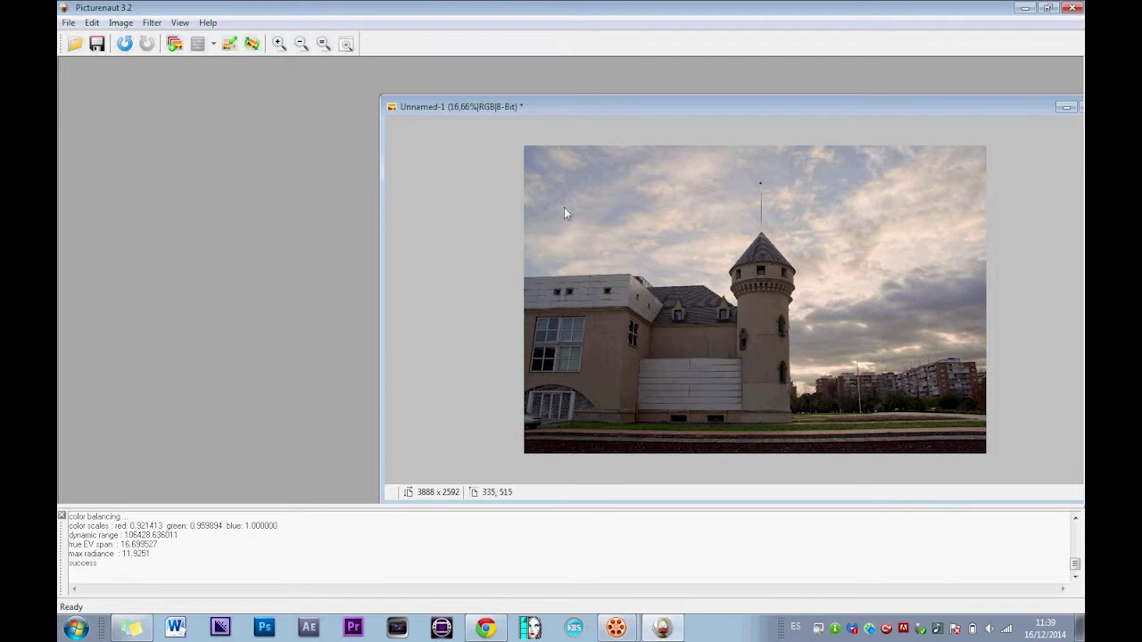
Step: Save the tone-mapped image to the desktop as a JPEG named hdr, with the quality raised above 70
drag(620, 111, 457, 95)
click(68, 23)
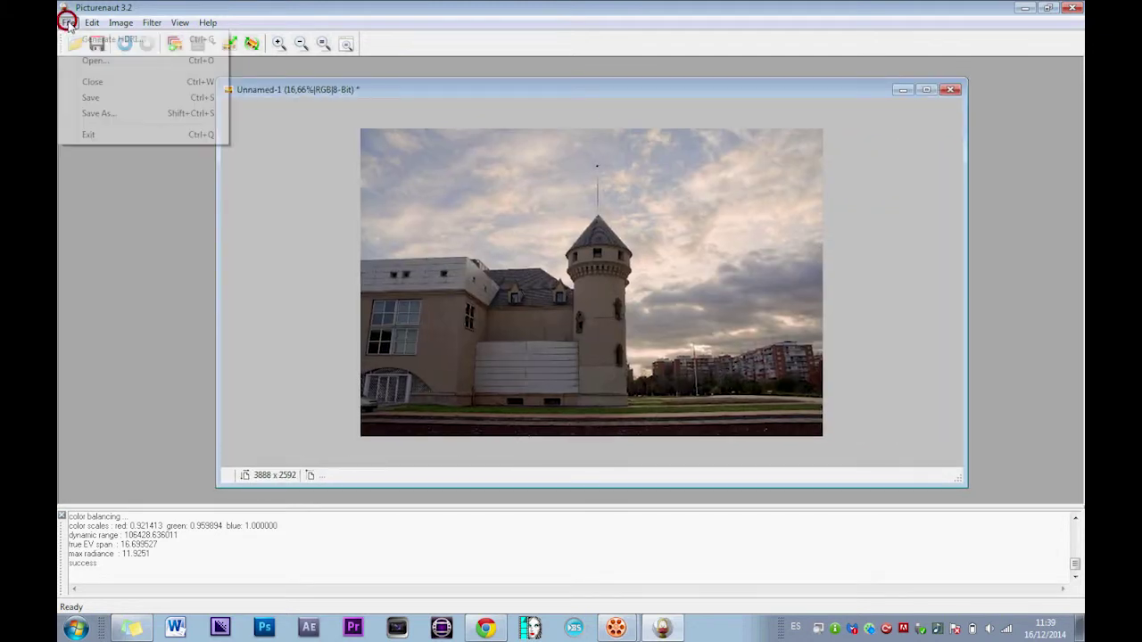
click(123, 114)
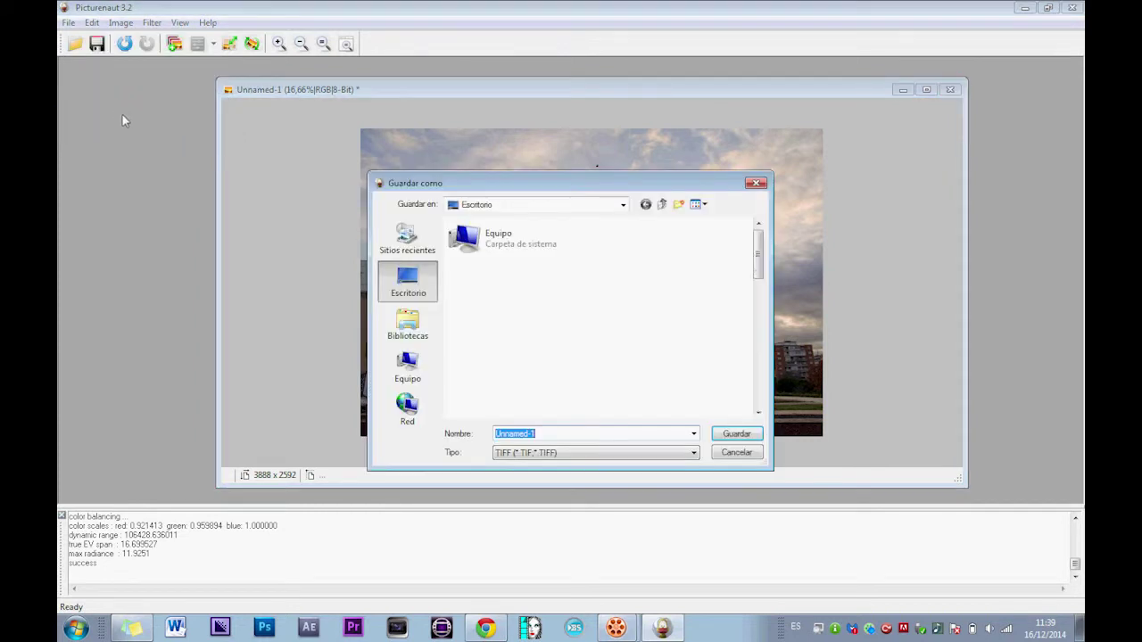
double_click(558, 434)
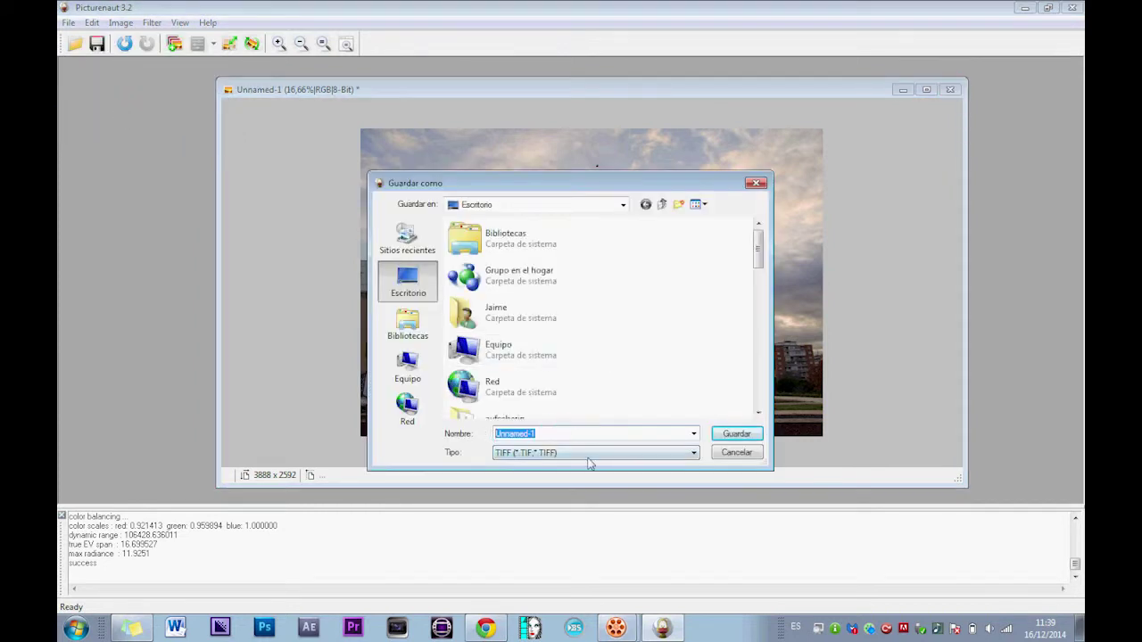
click(535, 453)
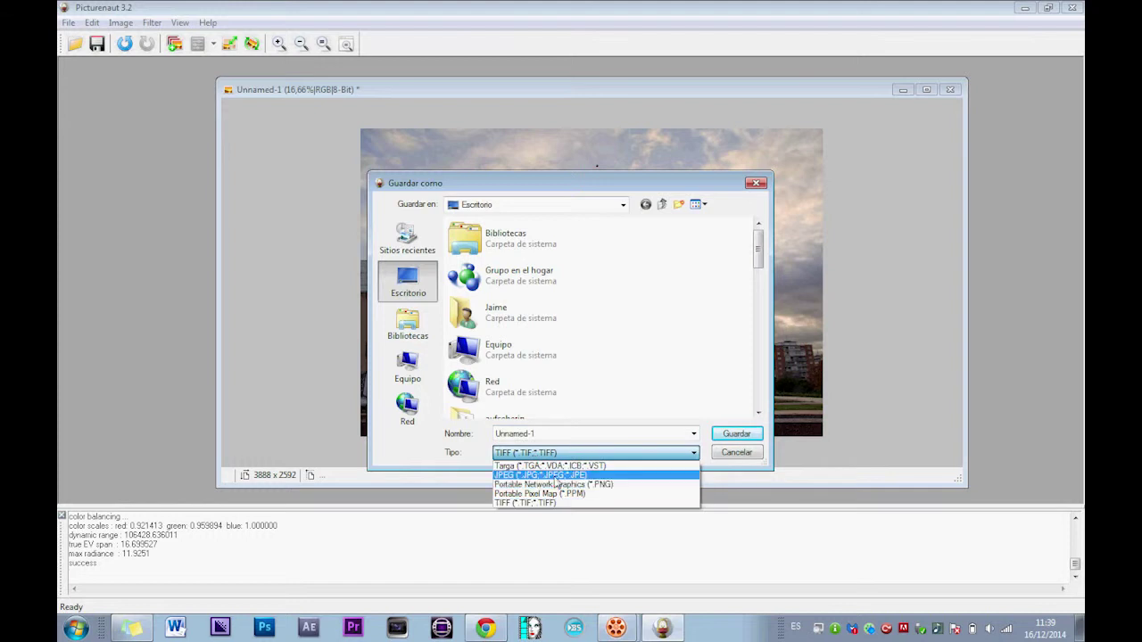
click(540, 467)
click(548, 437)
double_click(548, 435)
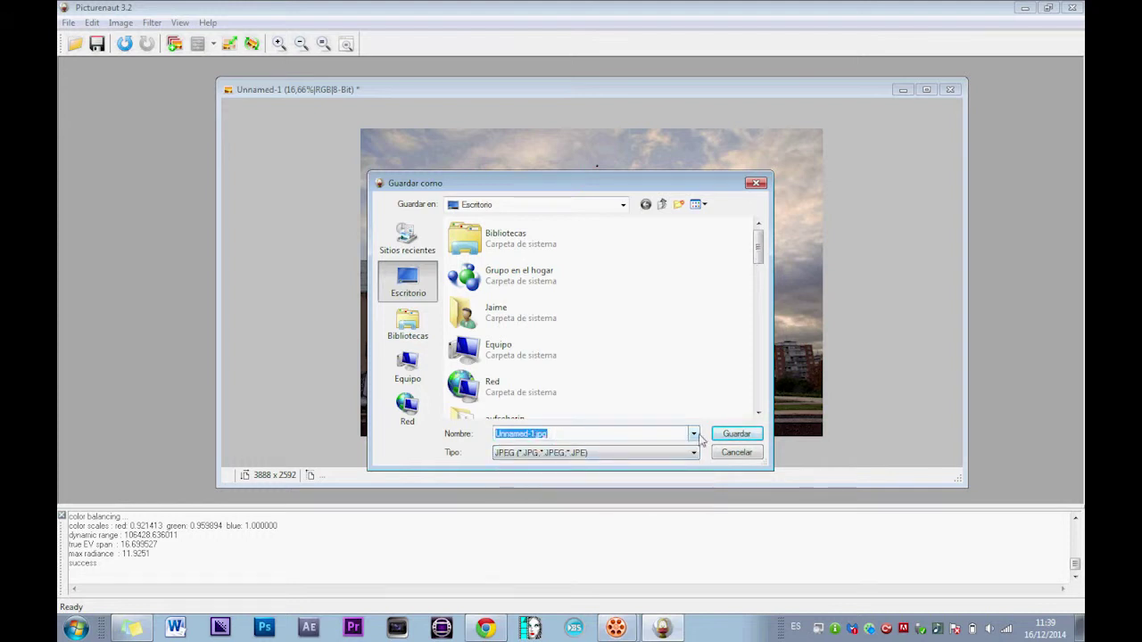
text(hdr)
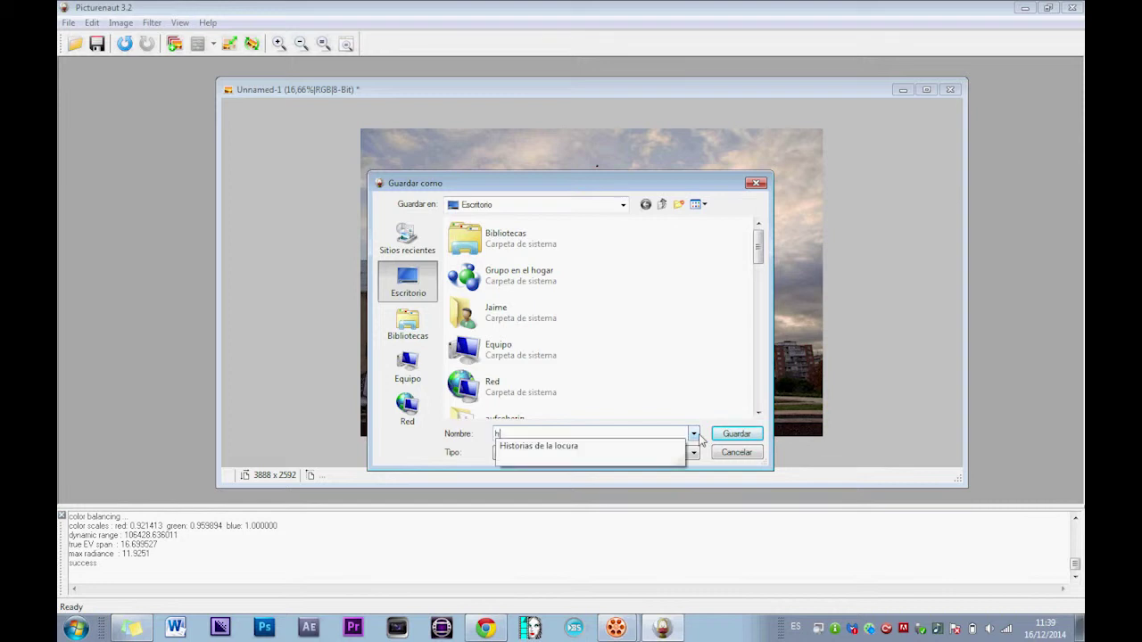
click(747, 434)
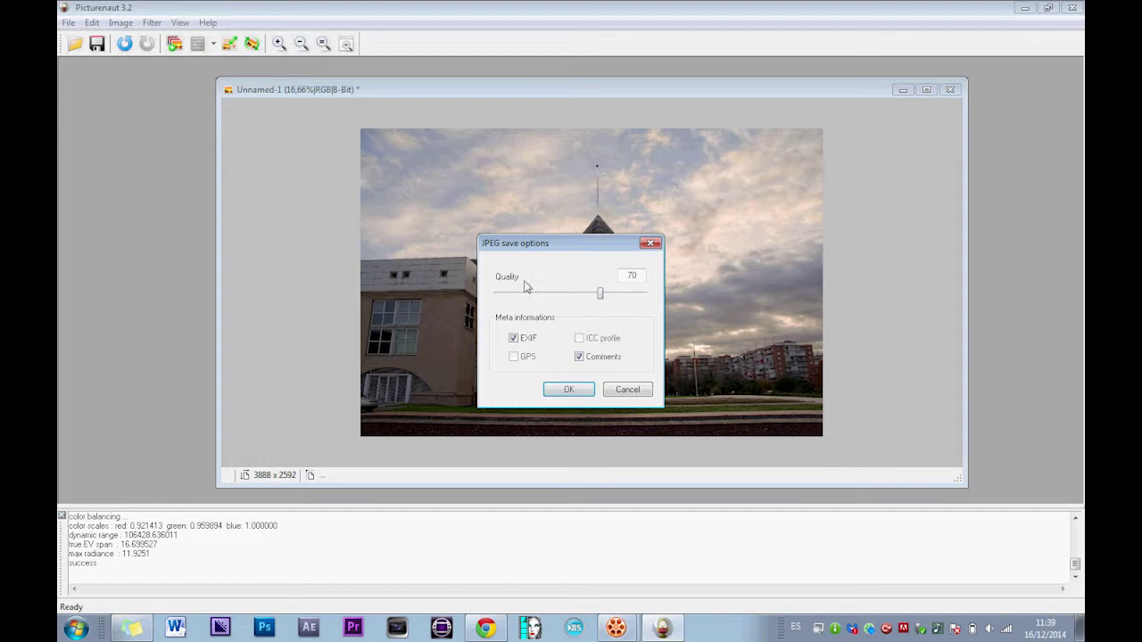
drag(599, 294, 616, 295)
click(576, 387)
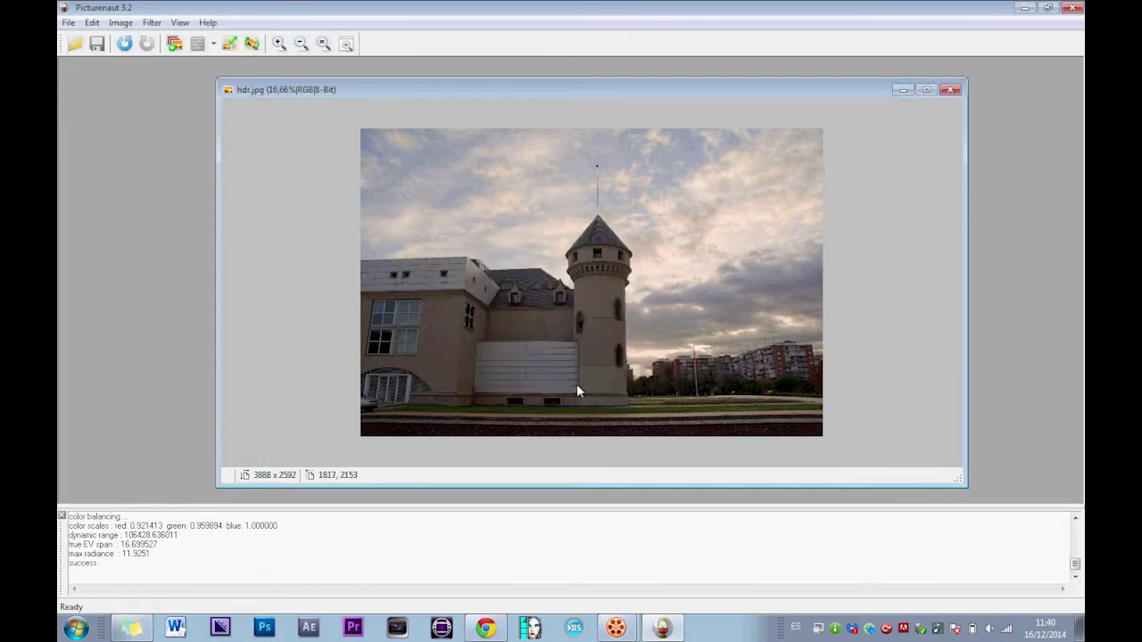
Step: Close the image and Picturenaut, and place the hdr file beside _MG_1338 on the desktop
click(951, 89)
click(1075, 9)
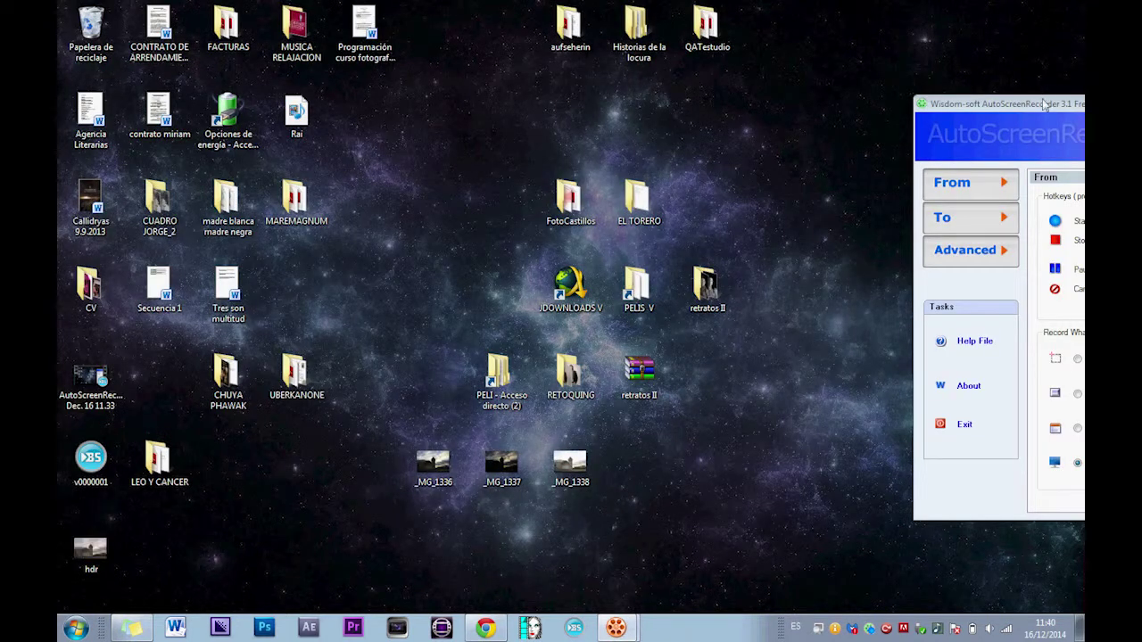
drag(90, 551, 639, 463)
Step: Compare the three original exposures with the hdr image in Windows Photo Viewer, and close the viewer
click(454, 468)
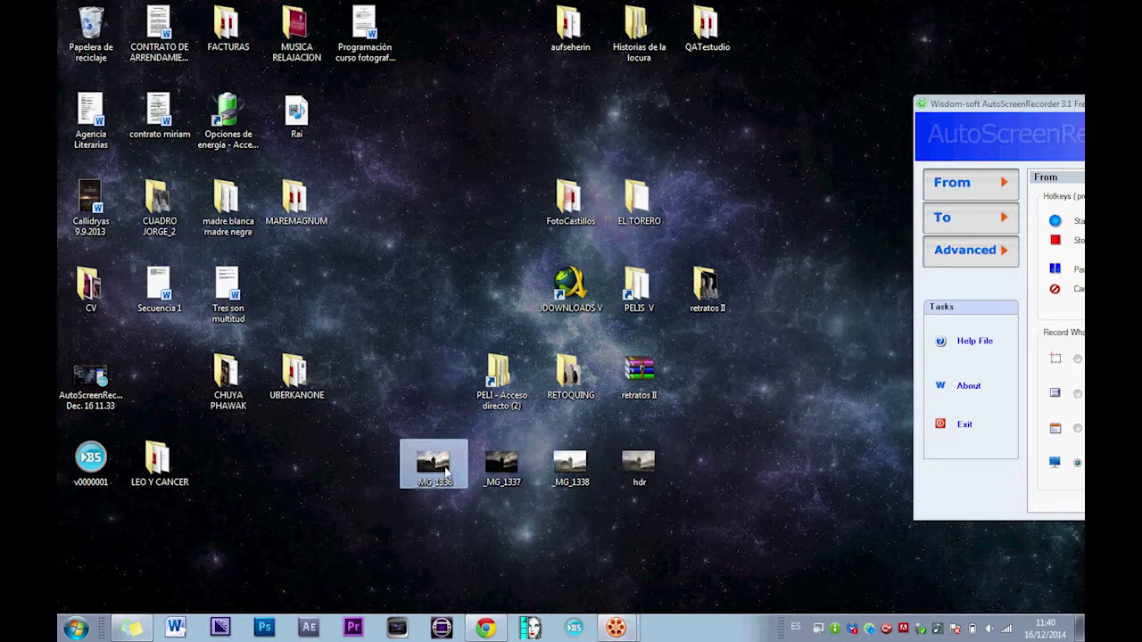
double_click(437, 466)
right_click(432, 462)
click(624, 88)
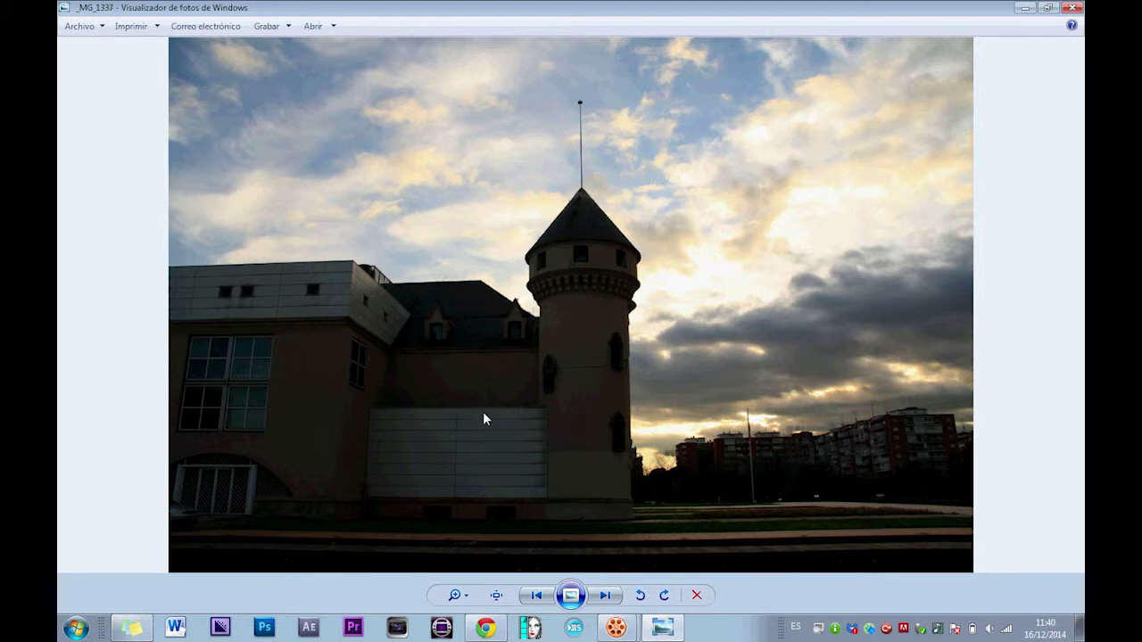
key(Right)
key(Right)
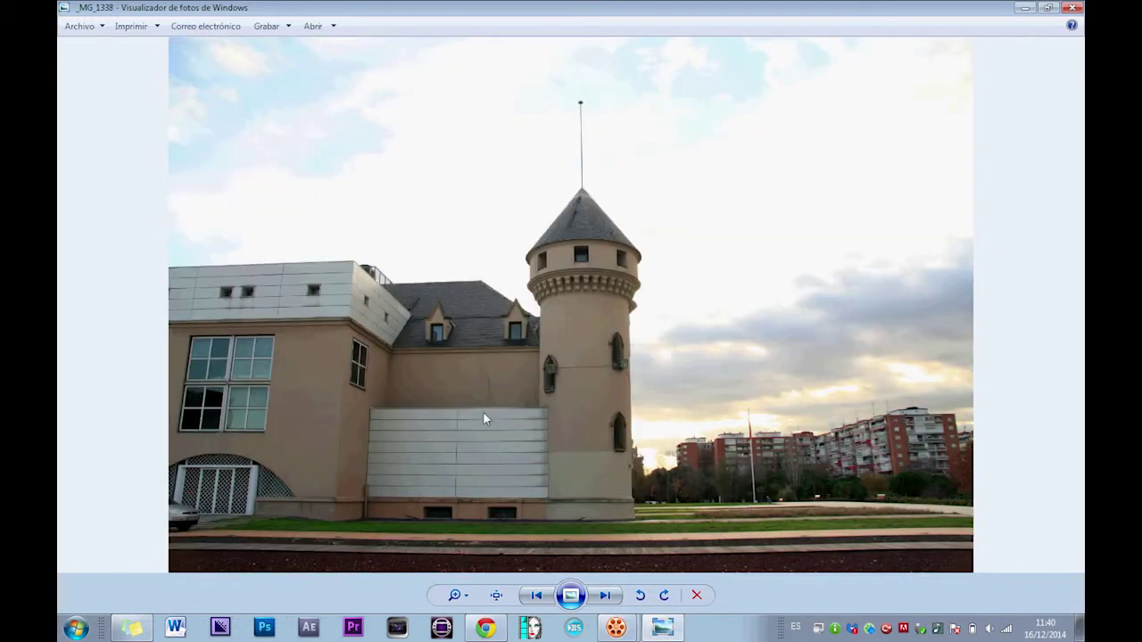
key(Right)
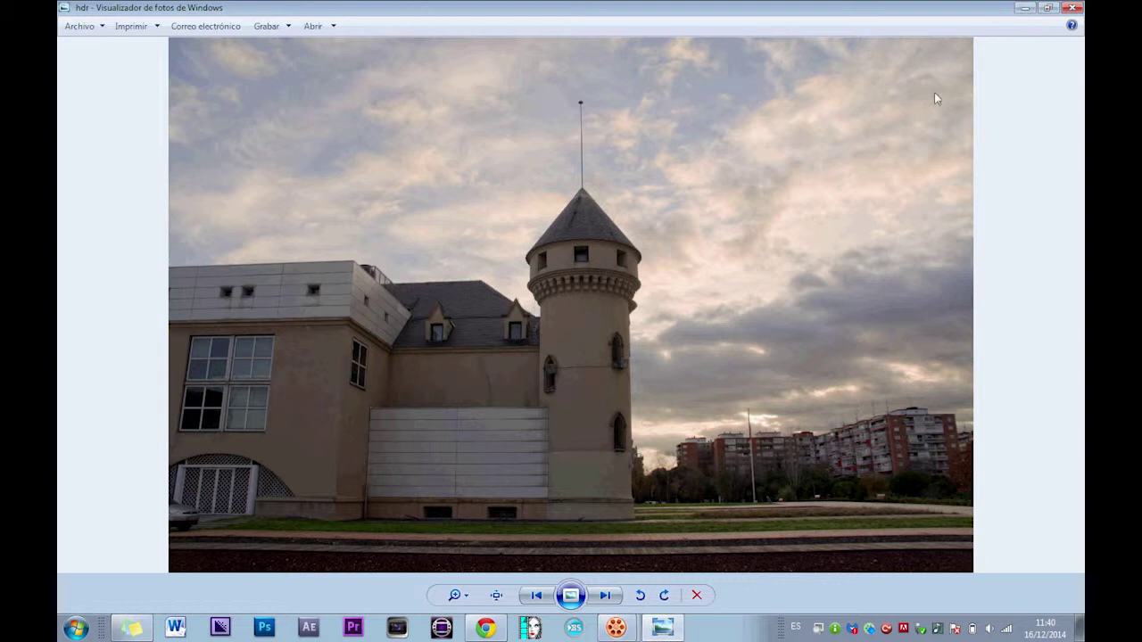
click(1074, 8)
Step: Open the hdr image from the desktop in Adobe Photoshop CS5
right_click(652, 457)
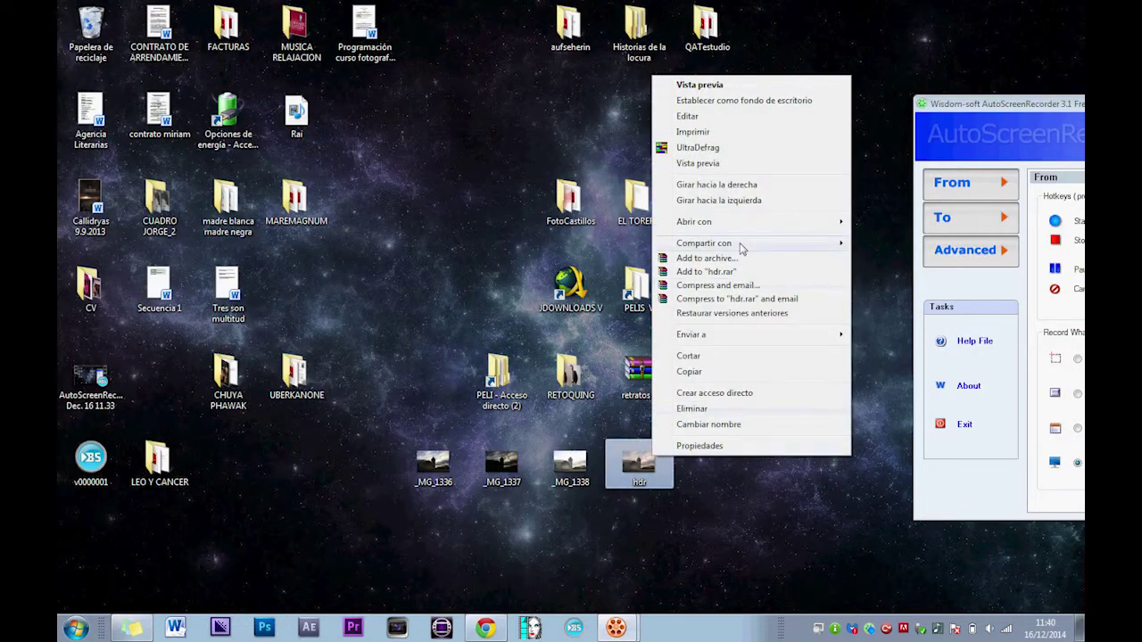
mouse_move(736, 228)
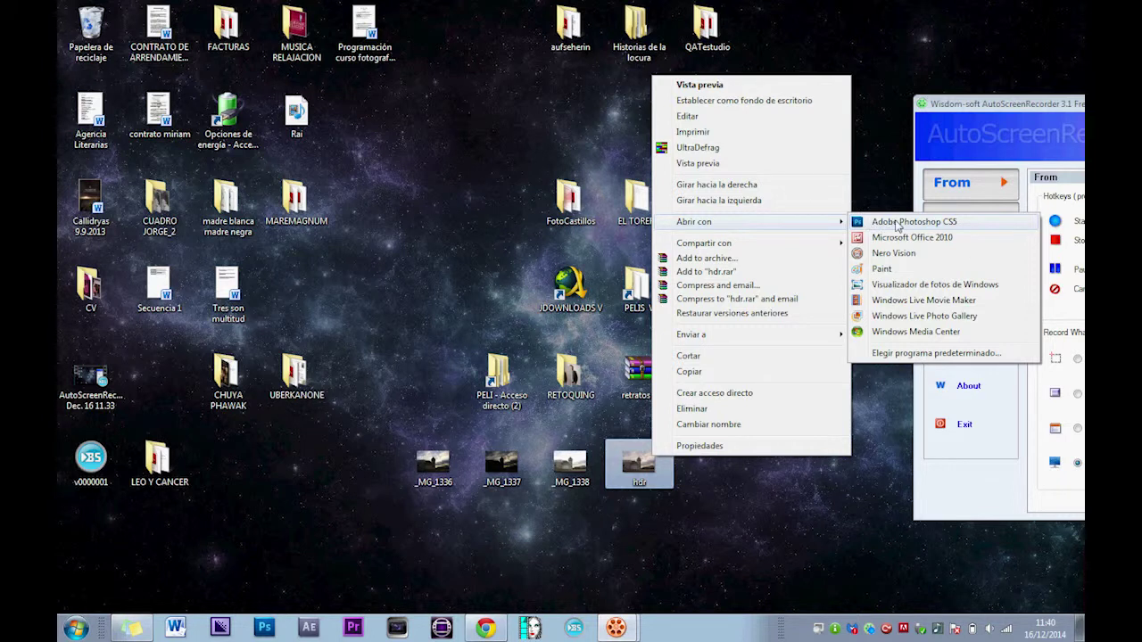
click(901, 223)
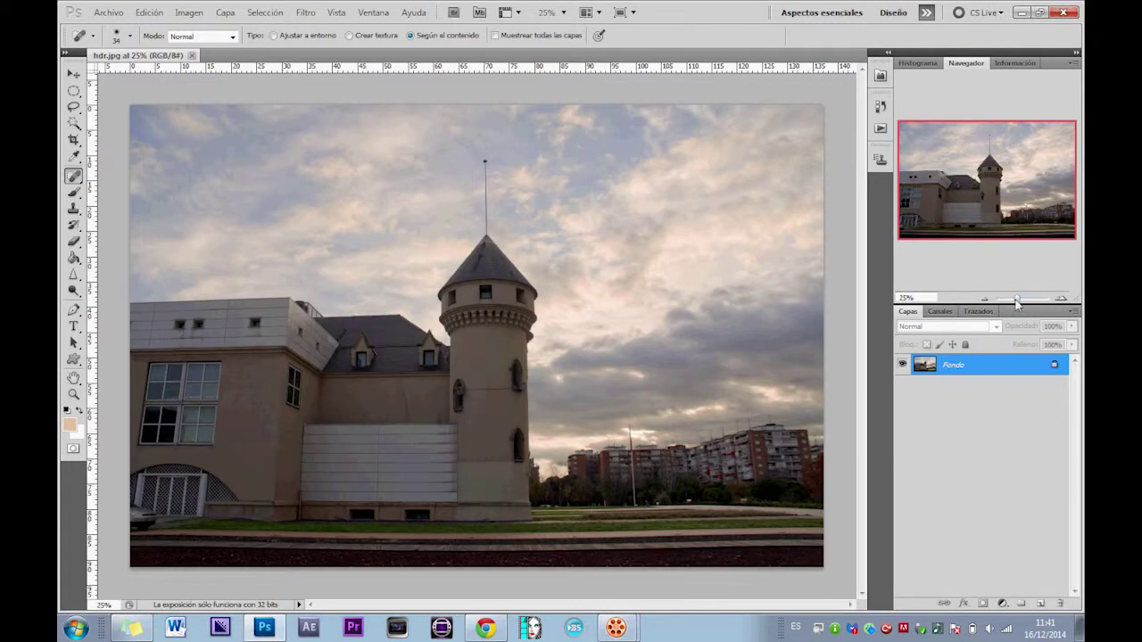
Step: Start HDR Toning on the hdr image and set the edge glow radius to 109 px and strength to 2.70
click(189, 12)
mouse_move(161, 16)
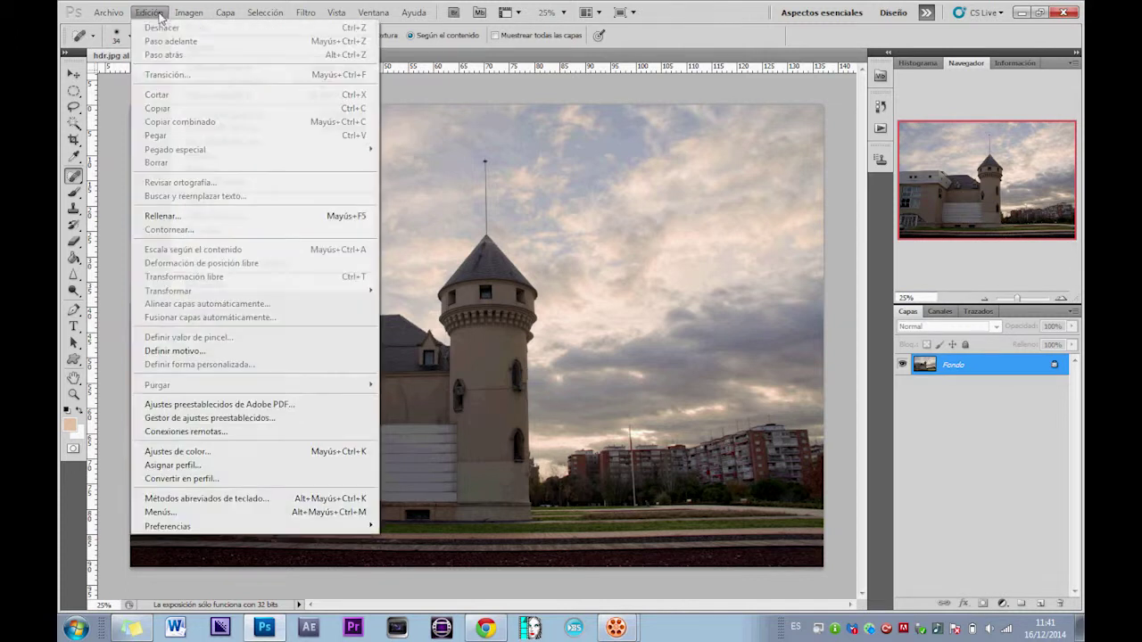
mouse_move(198, 16)
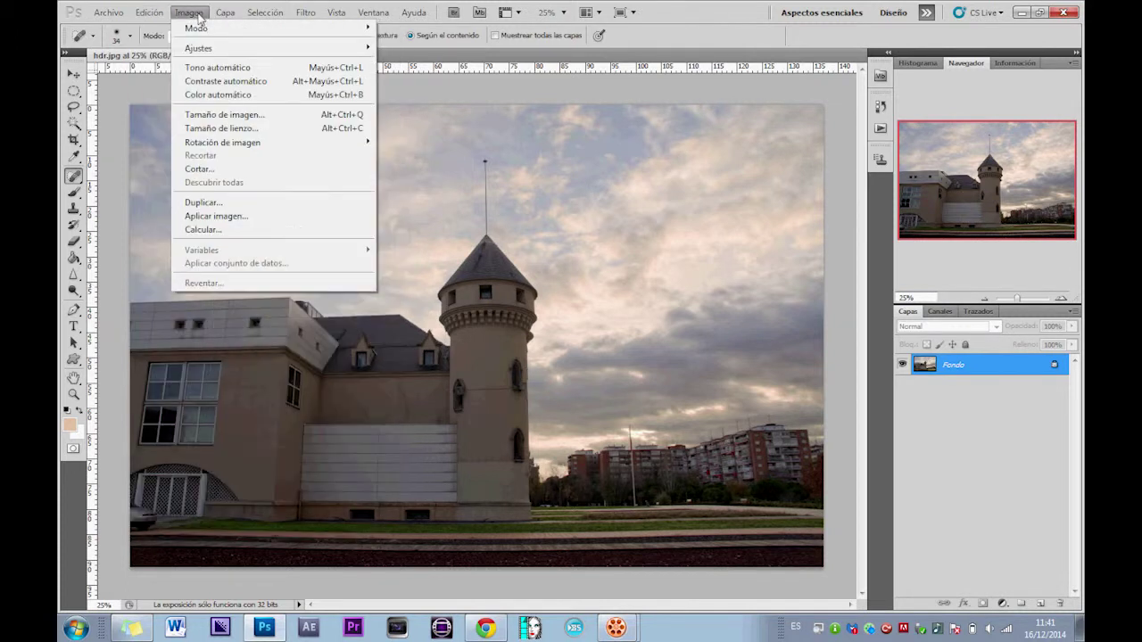
mouse_move(207, 48)
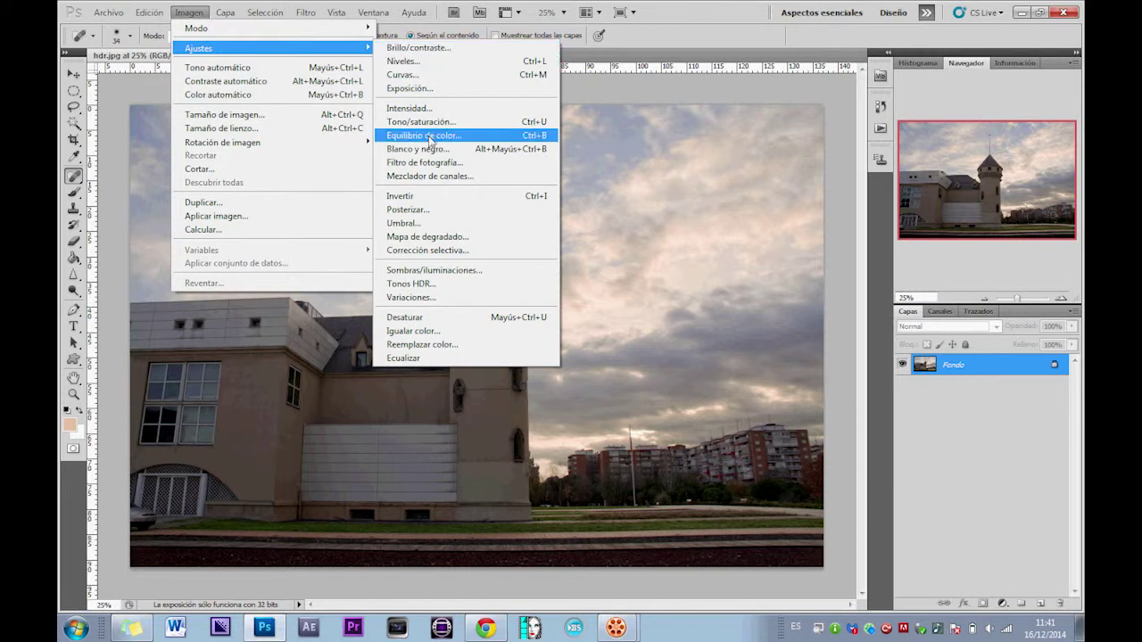
click(430, 284)
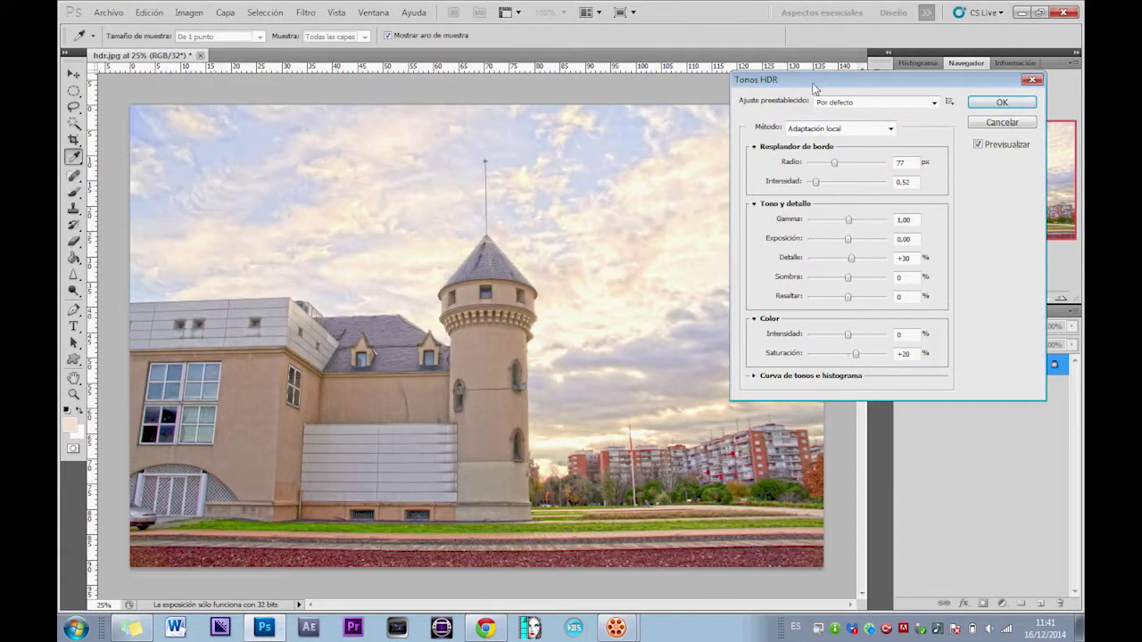
drag(814, 88, 882, 87)
mouse_move(903, 162)
mouse_down()
mouse_move(886, 181)
mouse_move(928, 181)
mouse_move(877, 163)
mouse_move(911, 165)
mouse_up()
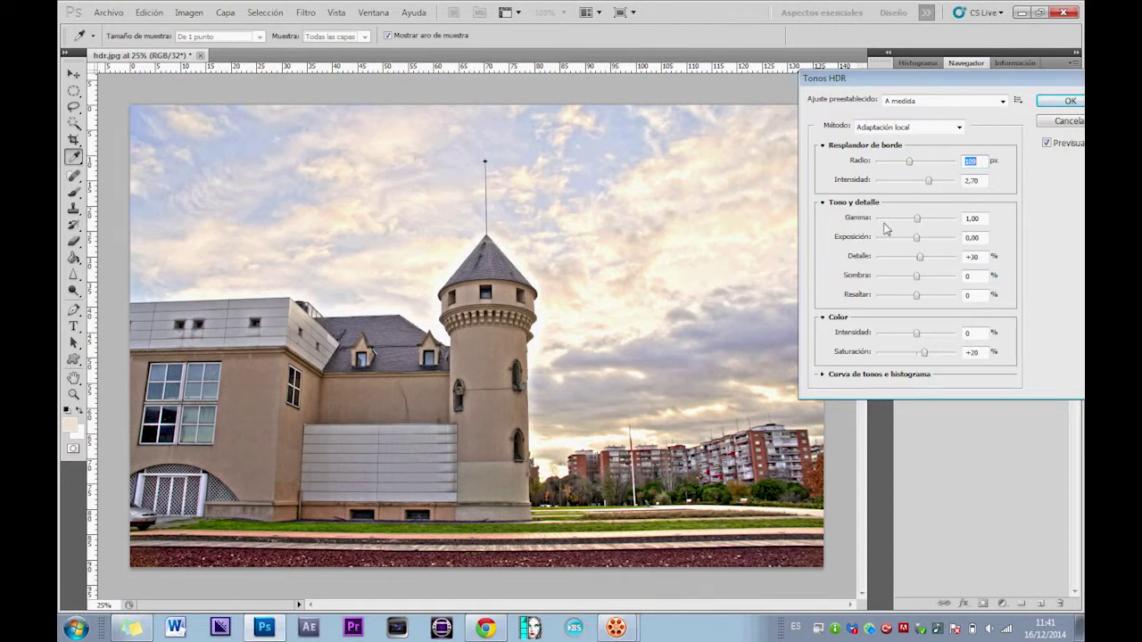
Step: Set the HDR toning detail to +68%, exposure to -0.68 and gamma to 1.04
mouse_move(920, 256)
mouse_down()
mouse_move(930, 261)
mouse_move(911, 239)
mouse_up()
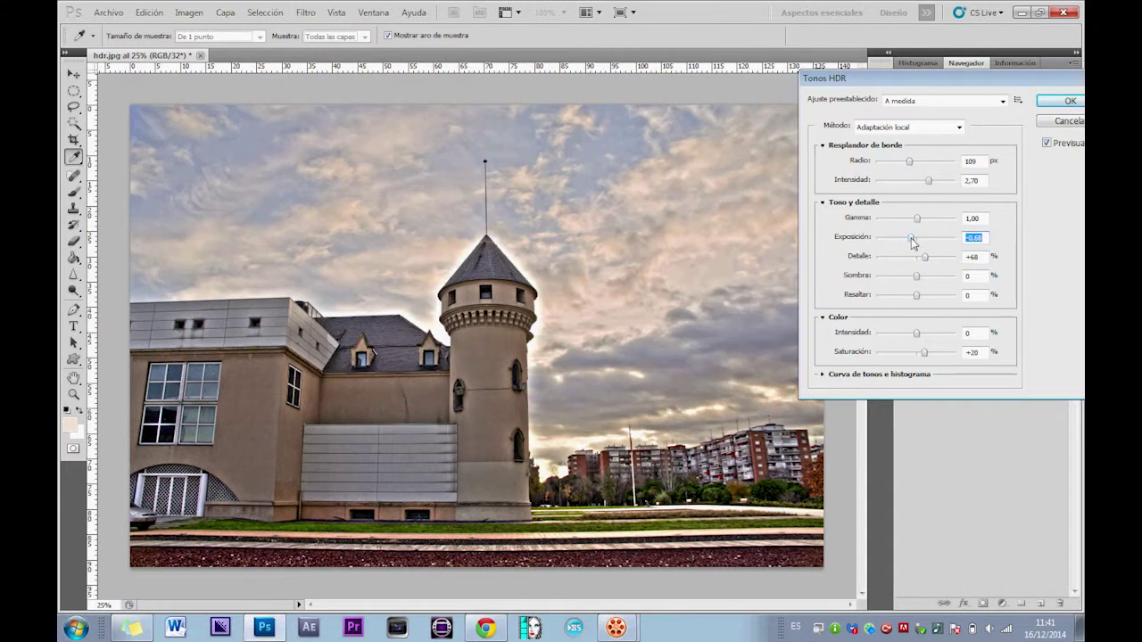
drag(916, 219, 925, 226)
click(925, 226)
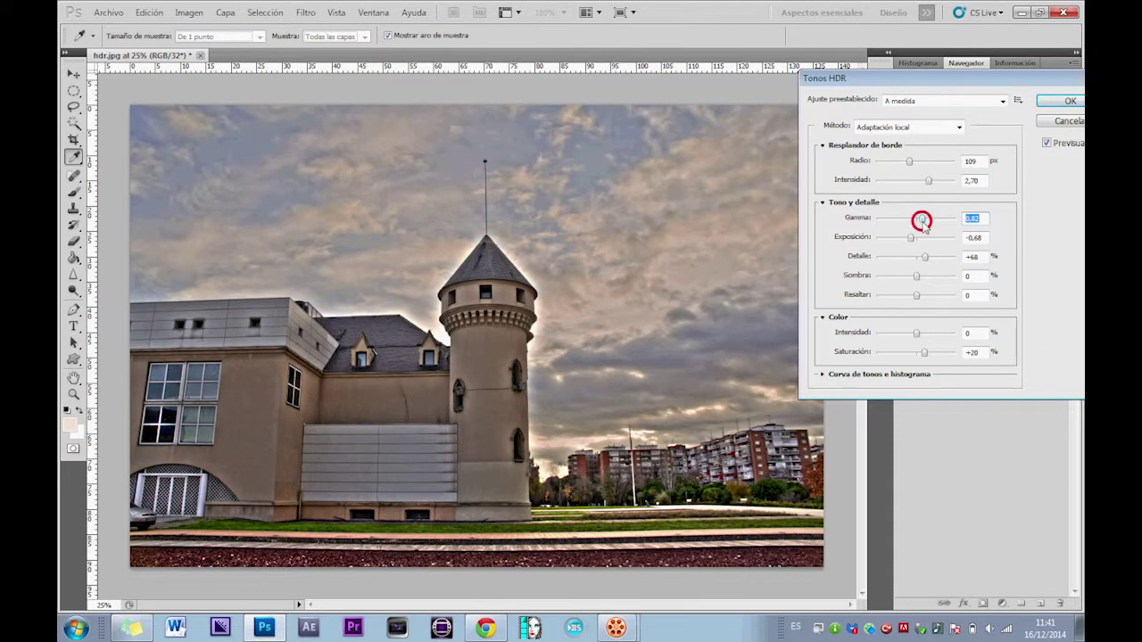
click(915, 221)
click(914, 222)
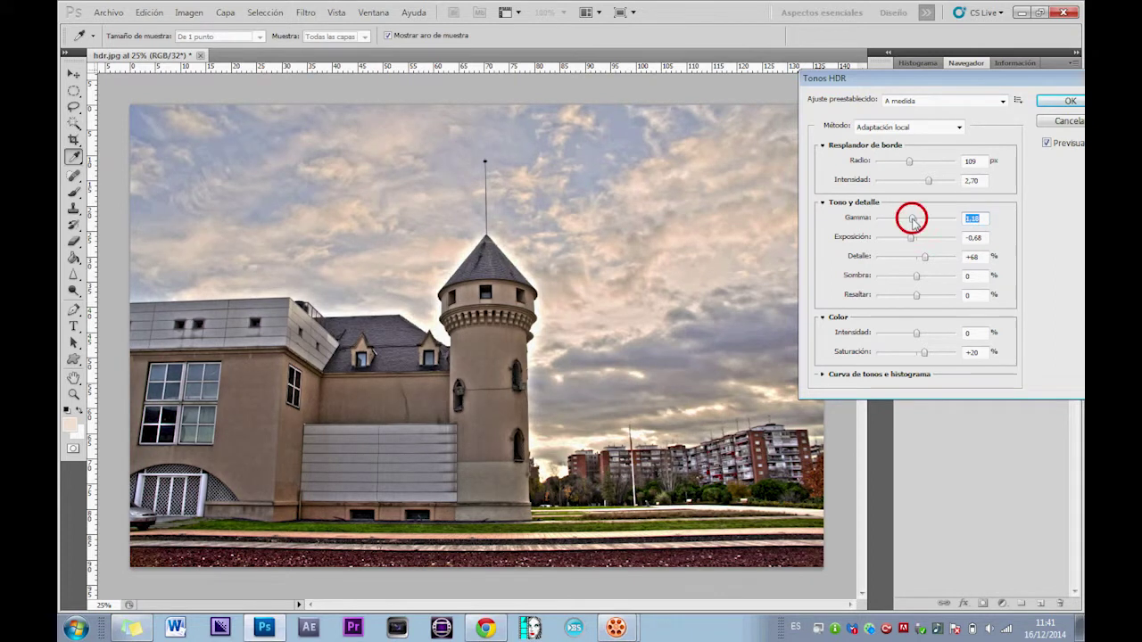
drag(914, 222, 917, 221)
Step: Set shadow to +6%, highlight to -10%, color intensity to +91% and saturation to -32%, and apply the HDR toning
mouse_move(917, 274)
mouse_down()
mouse_move(897, 280)
mouse_move(938, 274)
mouse_move(892, 297)
mouse_move(919, 302)
mouse_move(906, 297)
mouse_up()
click(915, 290)
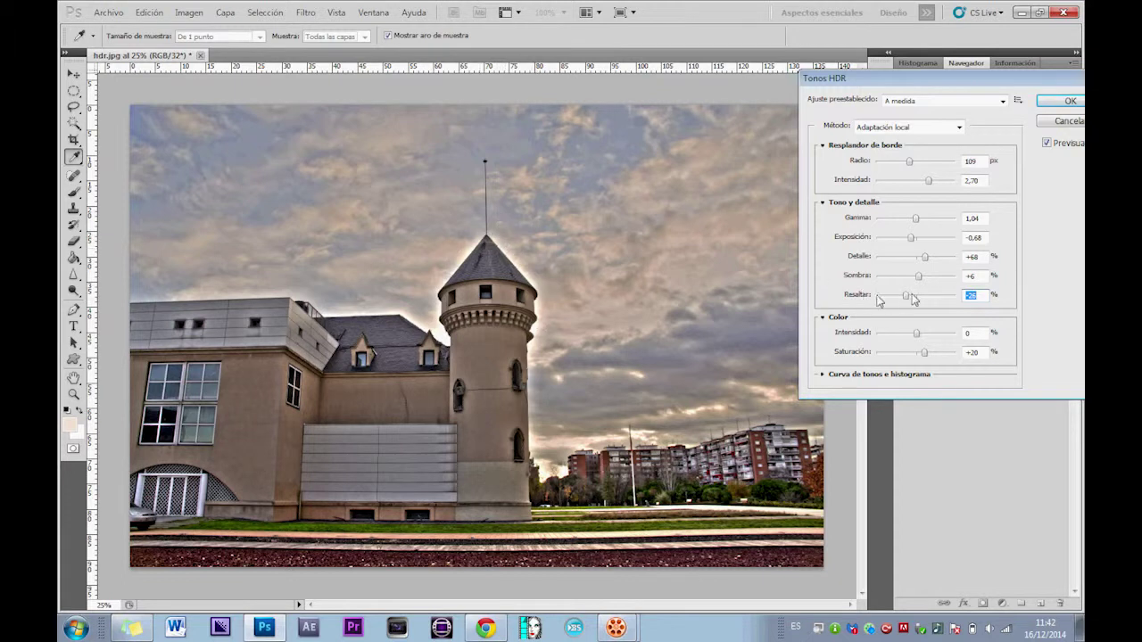
drag(910, 304, 904, 353)
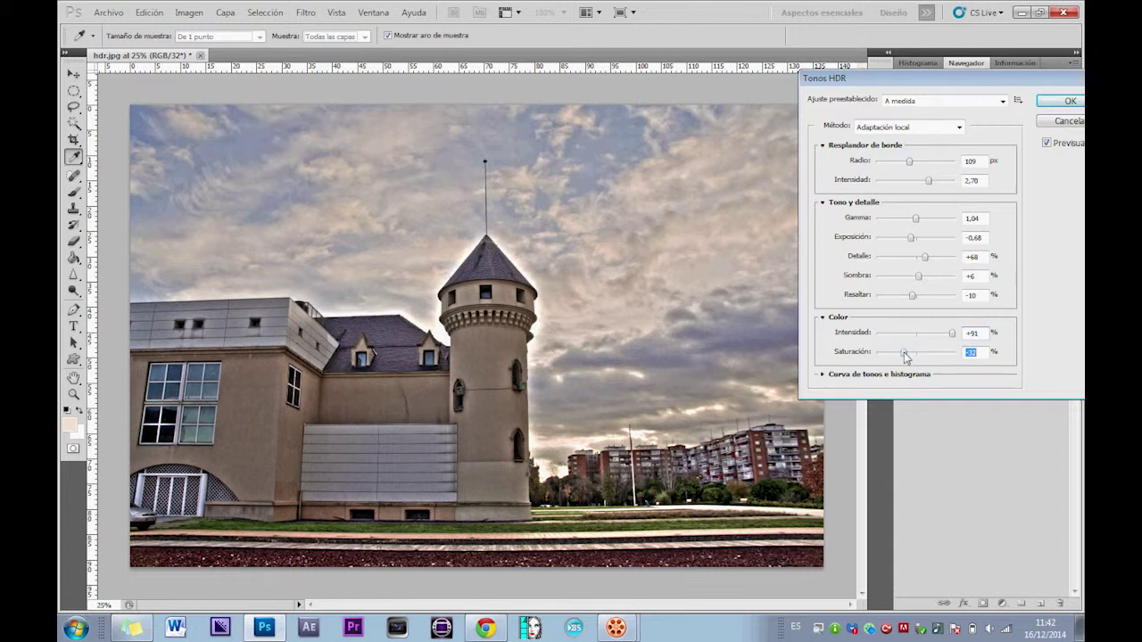
drag(992, 79, 846, 119)
click(912, 123)
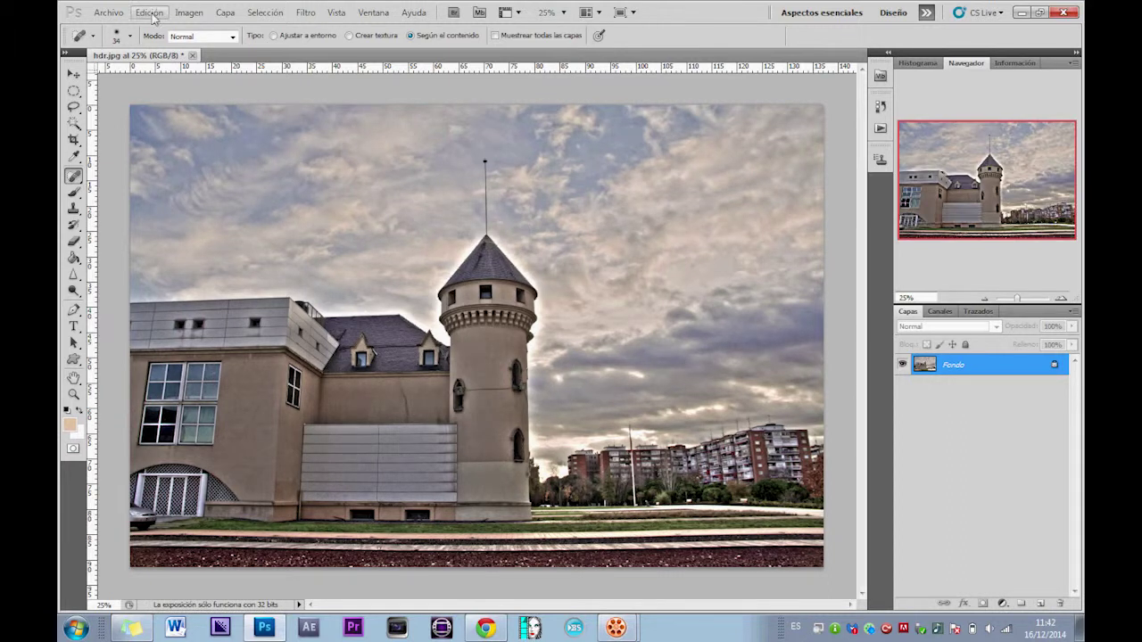
Step: Fine-tune the brightness and contrast of the whole image with the Brightness/Contrast adjustment
click(188, 12)
click(198, 47)
click(408, 47)
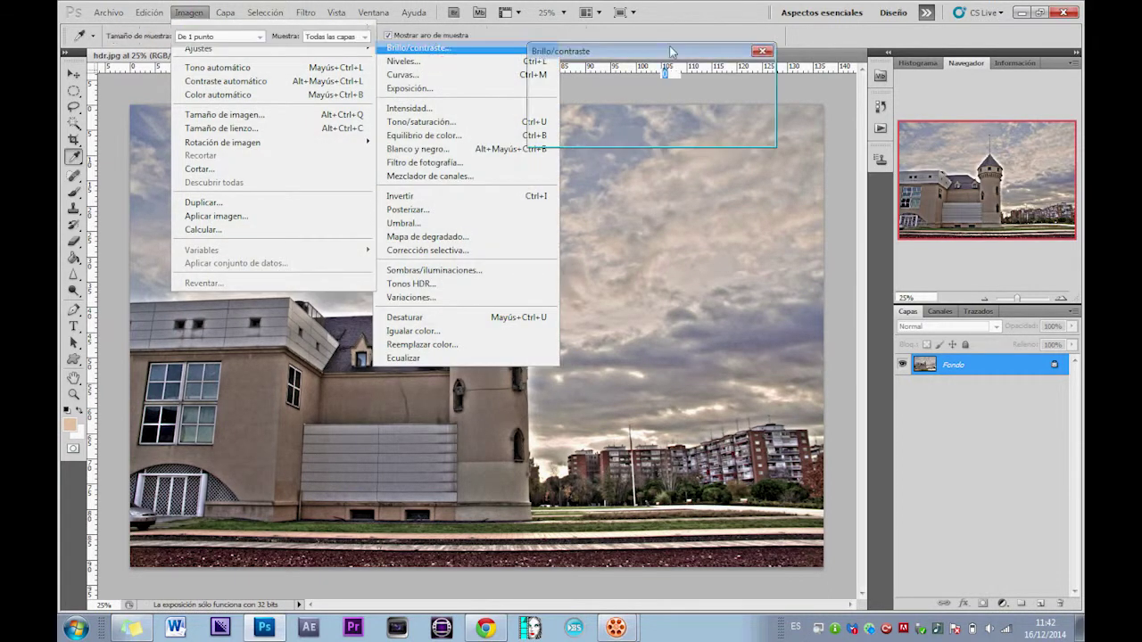
click(611, 89)
drag(612, 118, 606, 93)
click(732, 73)
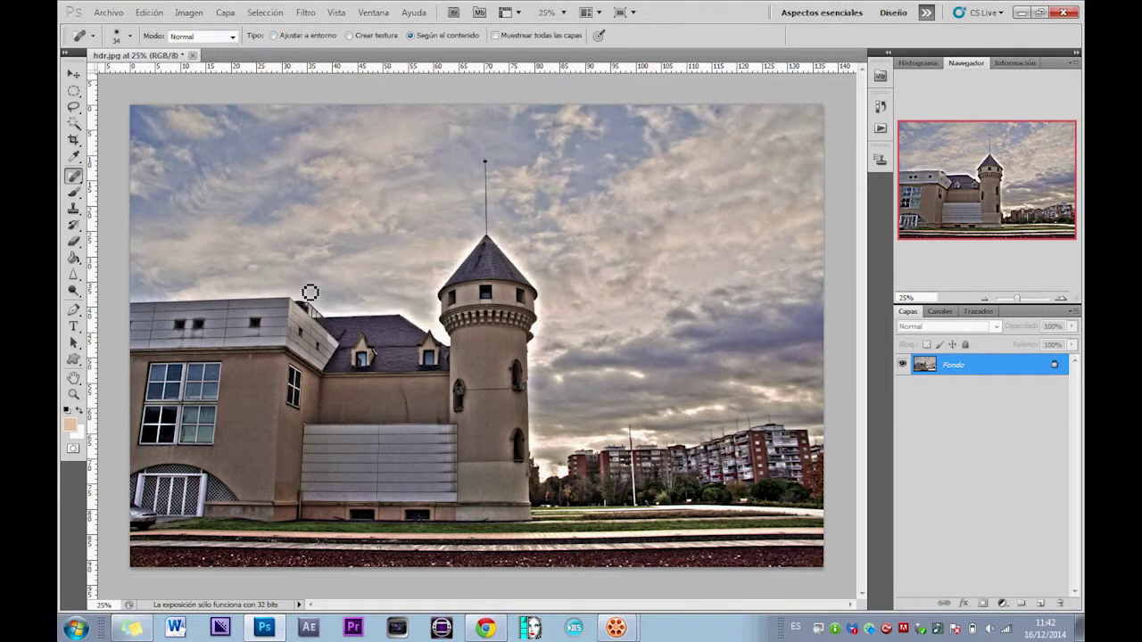
Step: Darken the sky's clouds using the Burn tool with an 813 px brush, midtones range and 48% exposure
click(80, 291)
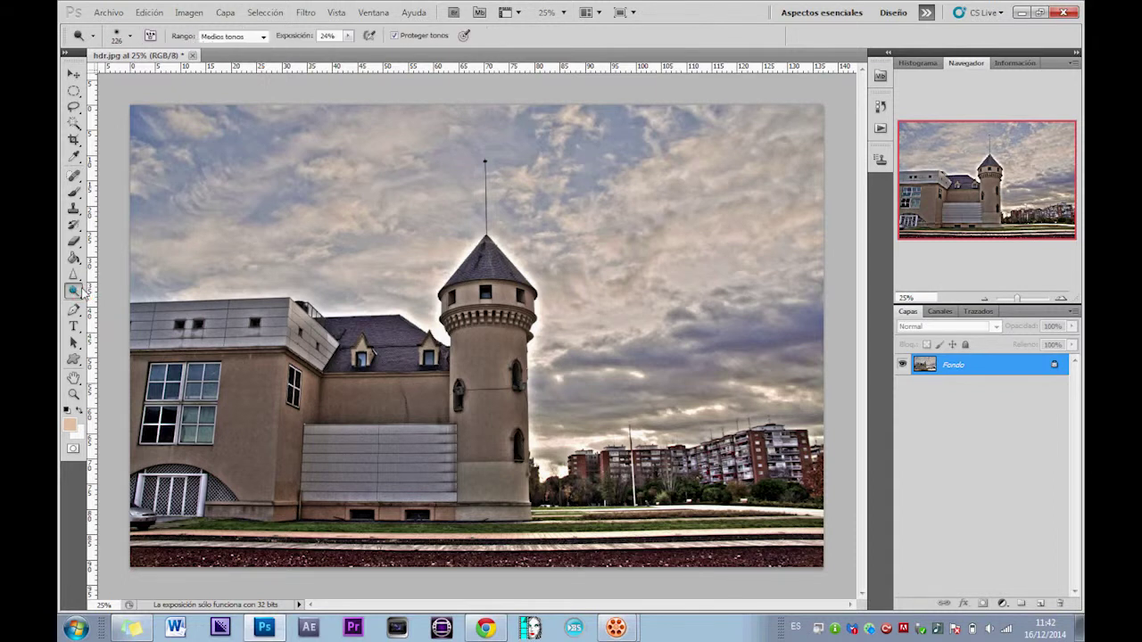
right_click(79, 291)
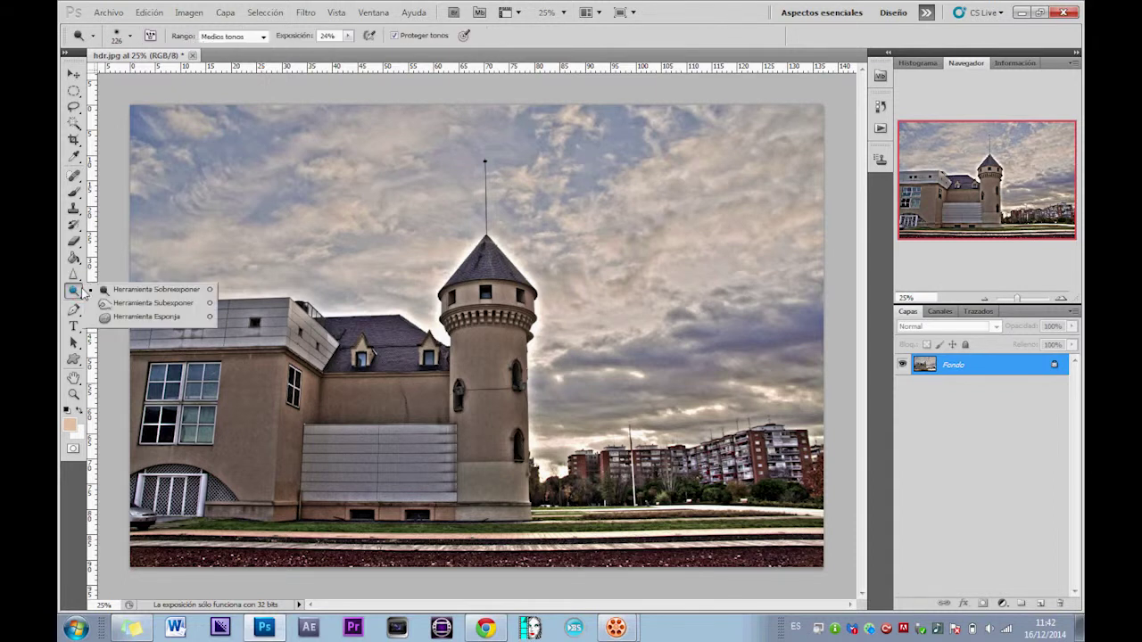
click(144, 305)
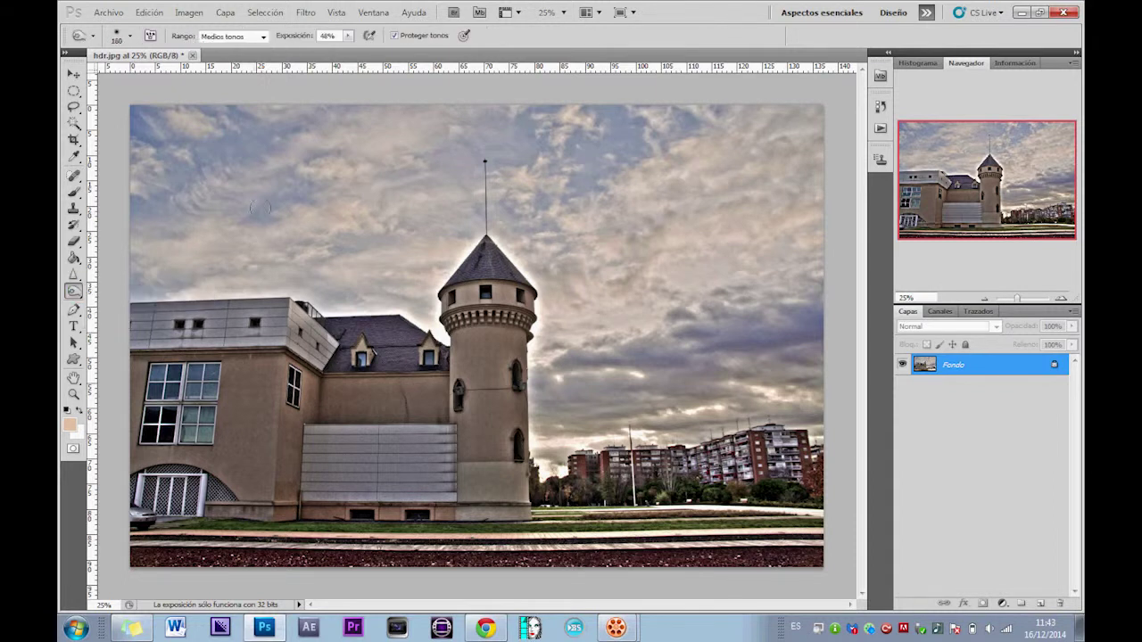
click(129, 35)
drag(183, 75, 209, 75)
mouse_move(322, 125)
mouse_down()
mouse_move(187, 147)
mouse_move(192, 178)
mouse_move(294, 232)
mouse_move(444, 166)
mouse_move(536, 214)
mouse_move(654, 369)
mouse_move(736, 313)
mouse_move(714, 170)
mouse_move(598, 143)
mouse_move(179, 232)
mouse_move(401, 129)
mouse_move(785, 250)
mouse_move(767, 411)
mouse_up()
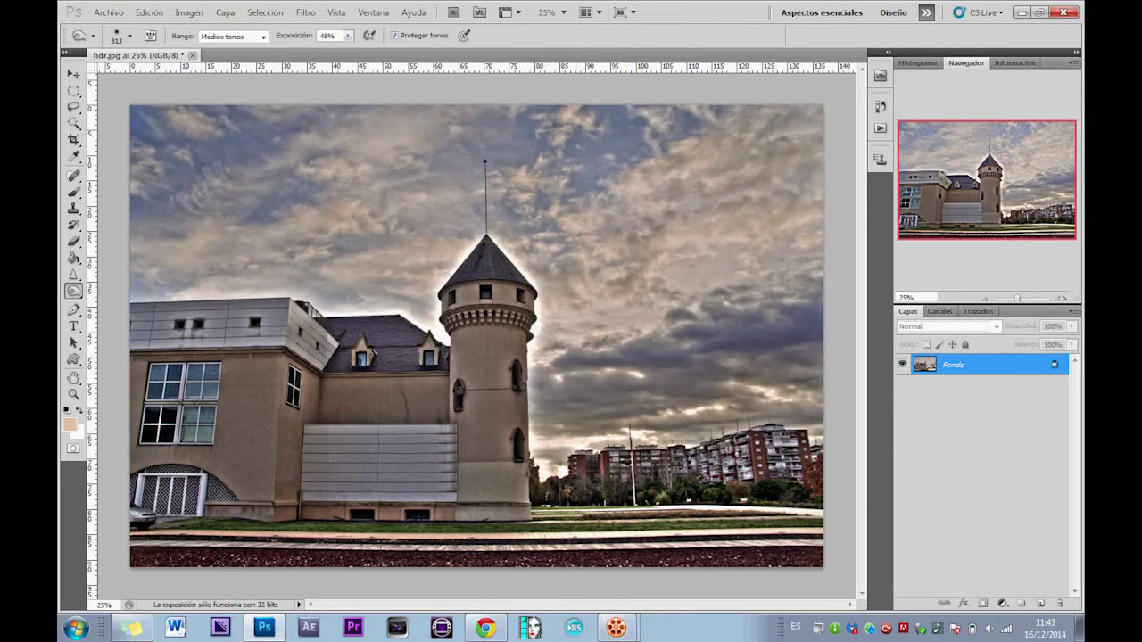
mouse_move(191, 103)
mouse_down()
mouse_move(211, 135)
mouse_move(472, 149)
mouse_move(638, 116)
mouse_up()
mouse_move(785, 240)
mouse_down()
mouse_move(722, 204)
mouse_move(659, 289)
mouse_move(702, 243)
mouse_move(750, 409)
mouse_up()
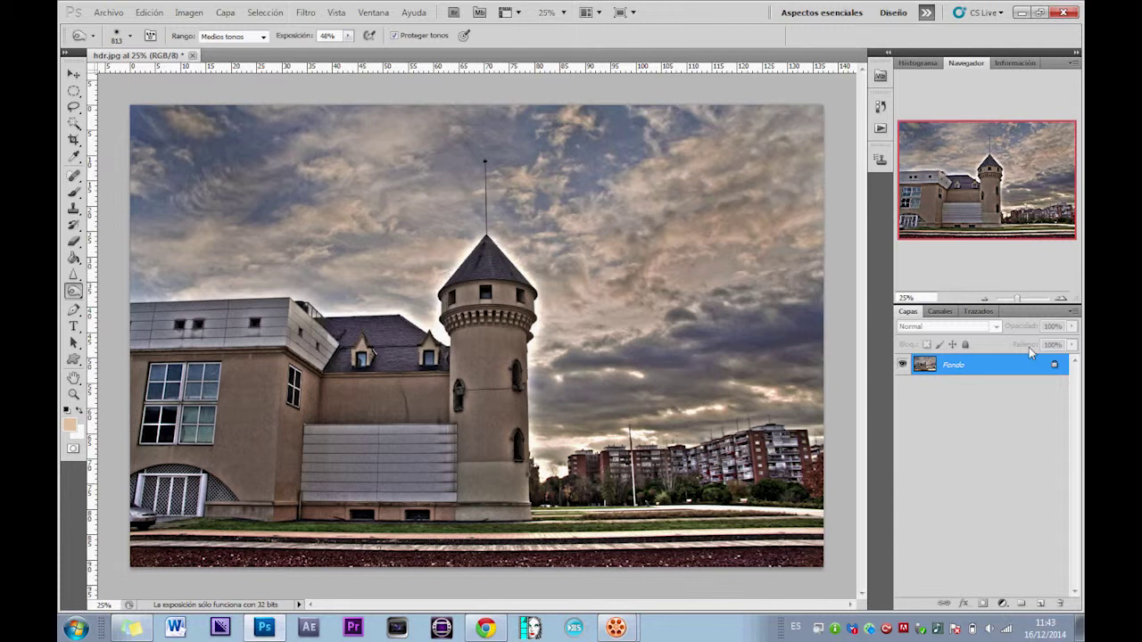
Step: Minimize Photoshop, view the exposure scale image fig. 14 from the FotoCastillos course photos folder, and close the viewer
click(1022, 12)
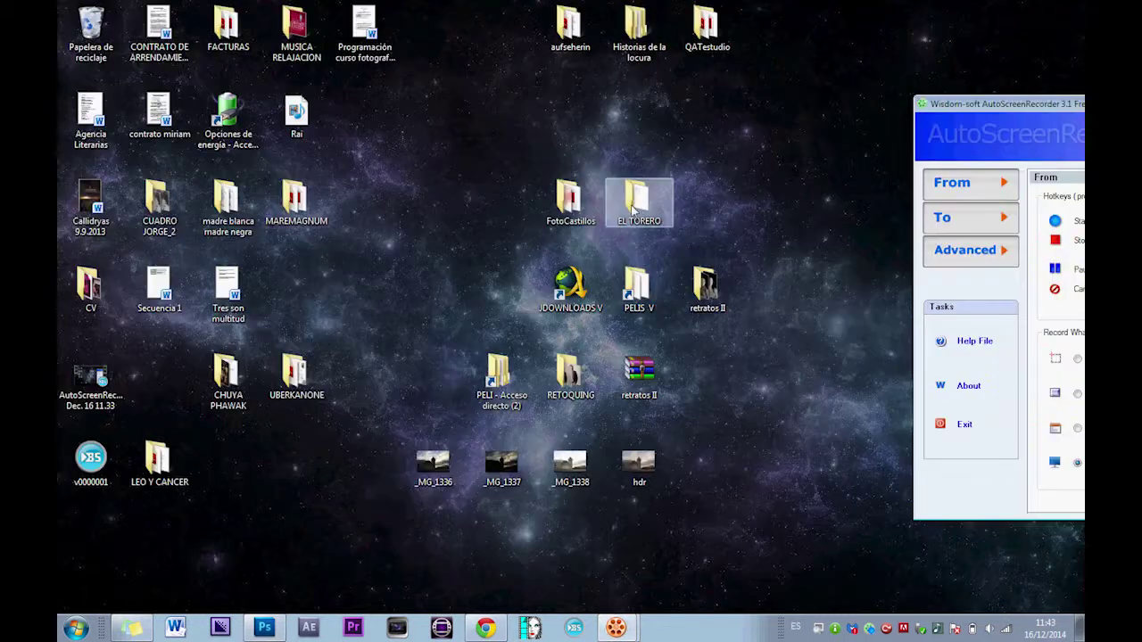
click(571, 201)
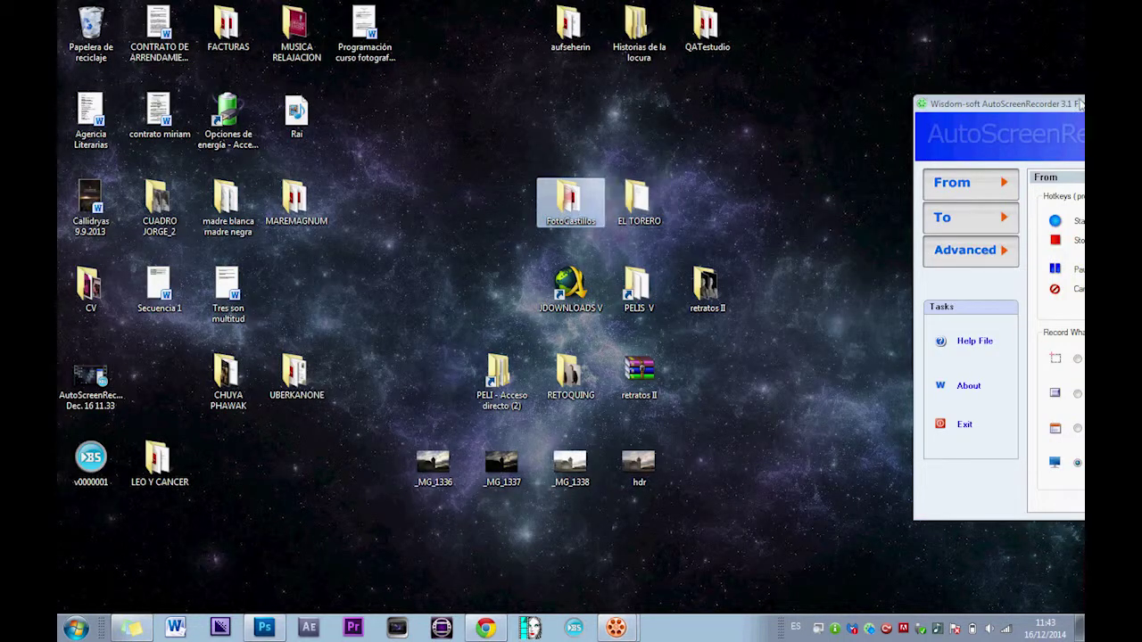
double_click(571, 201)
double_click(892, 198)
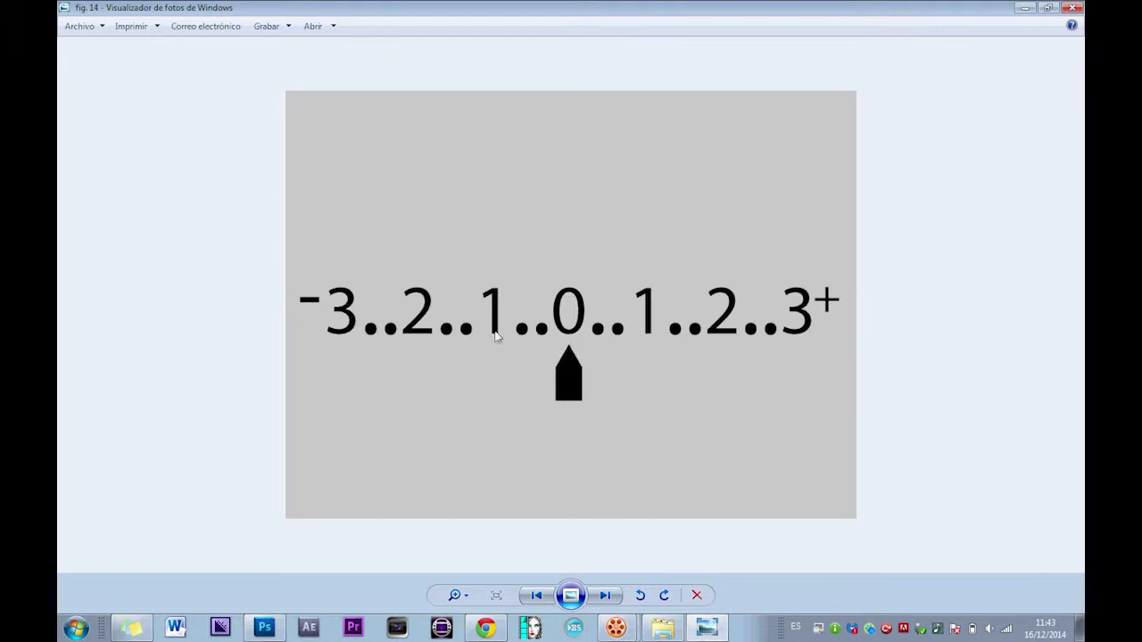
click(492, 303)
click(492, 302)
click(1076, 8)
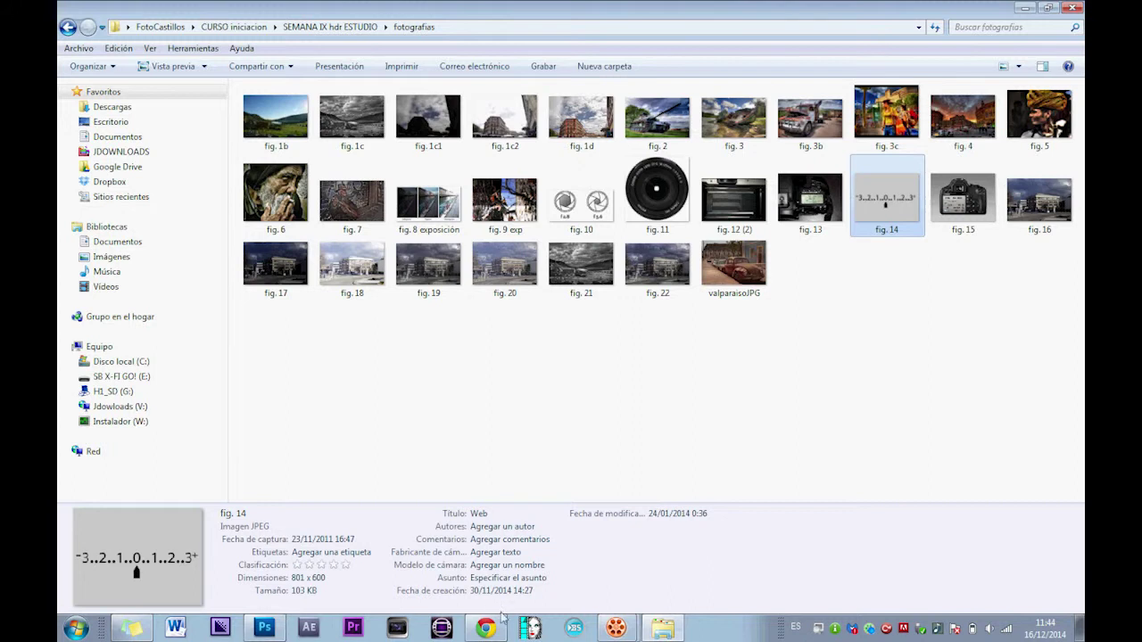
Step: Switch back to Photoshop and save the edited hdr image as a JPEG at maximum quality 12
click(264, 627)
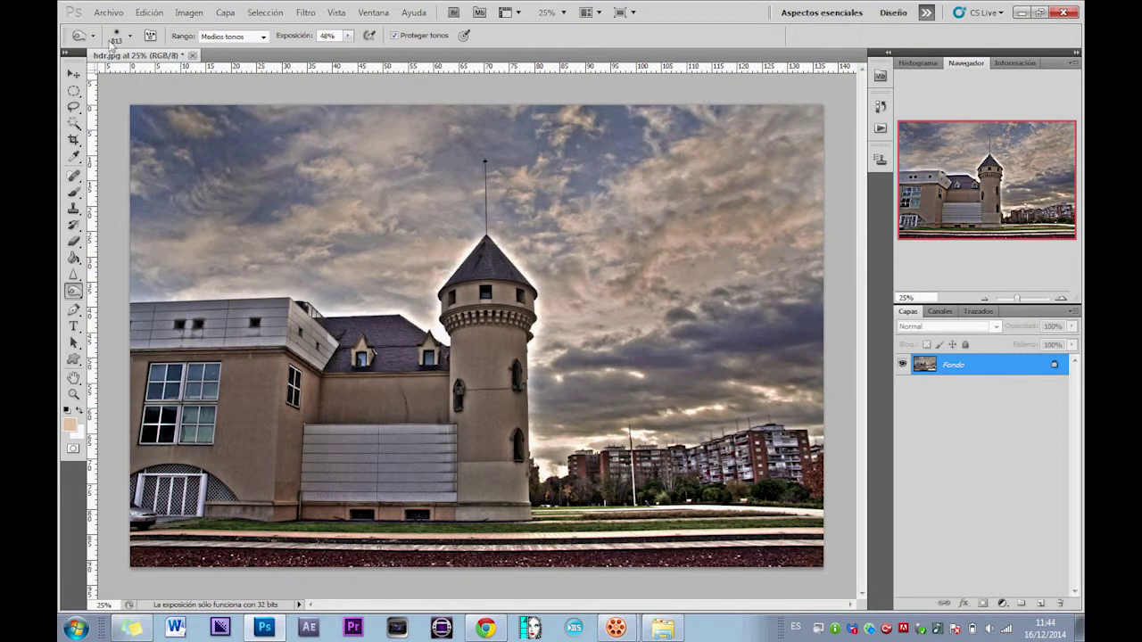
click(108, 12)
click(121, 217)
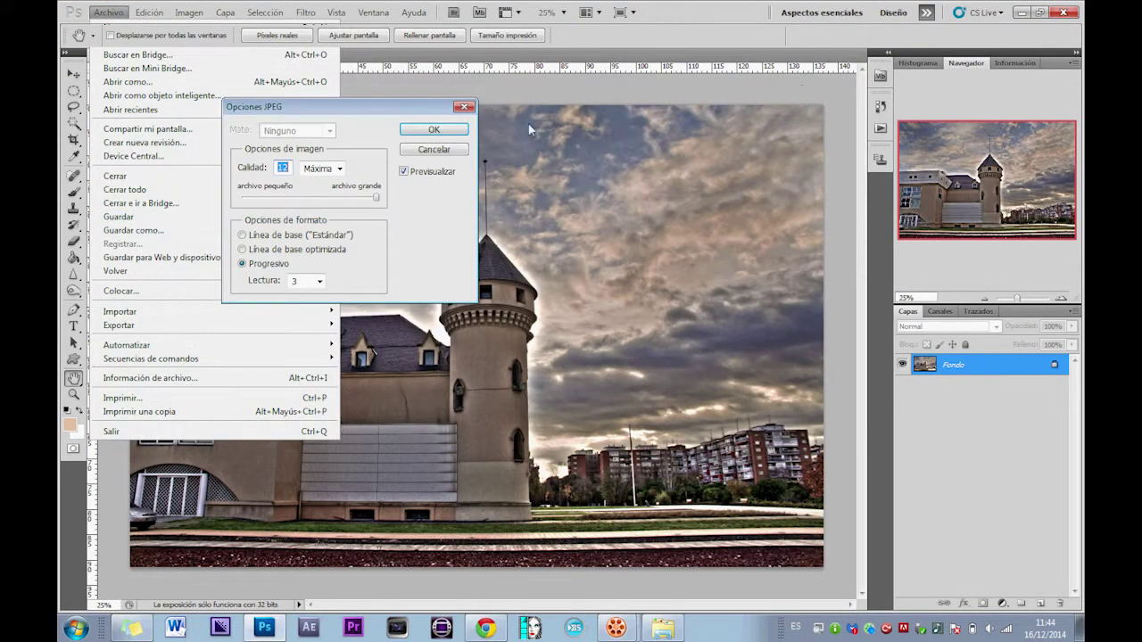
click(450, 129)
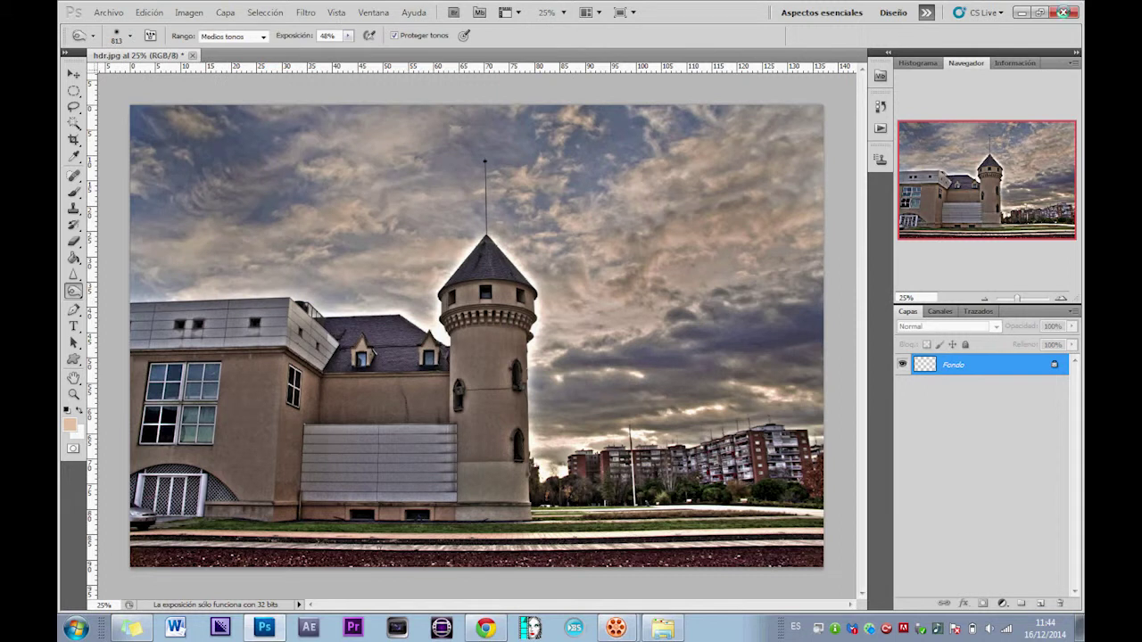
Step: Close Photoshop and the photo folder window, and place the hdr file beside _MG_1338 on the desktop
click(1066, 14)
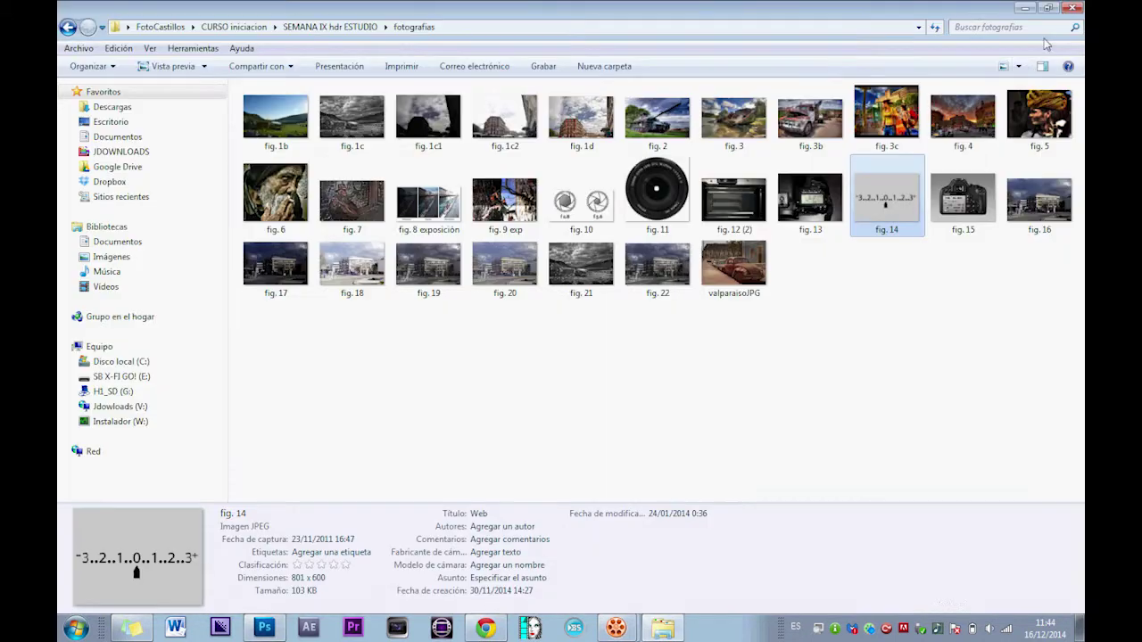
click(1077, 13)
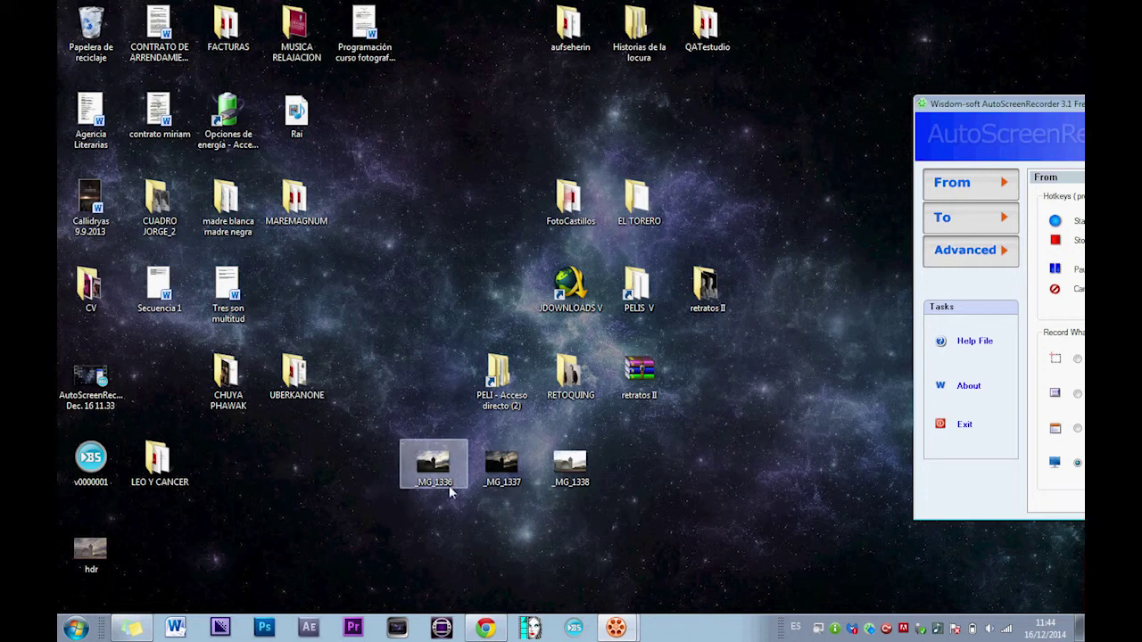
drag(89, 548, 639, 455)
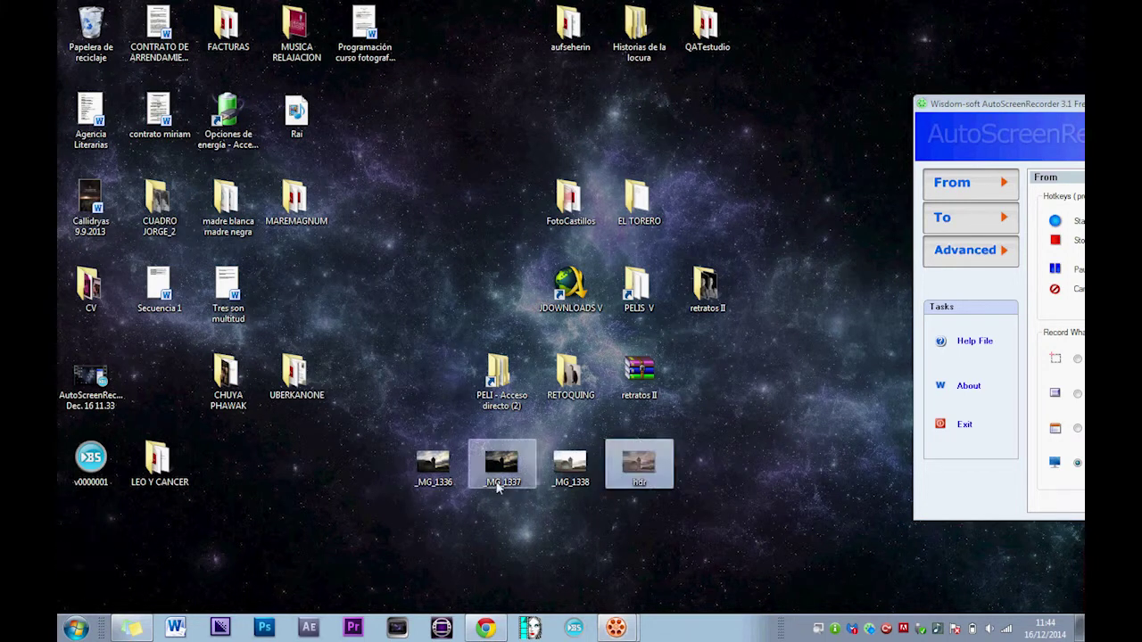
Step: Compare the three original exposures with the edited hdr image in Windows Photo Viewer, and examine the hdr image's details up close
right_click(416, 463)
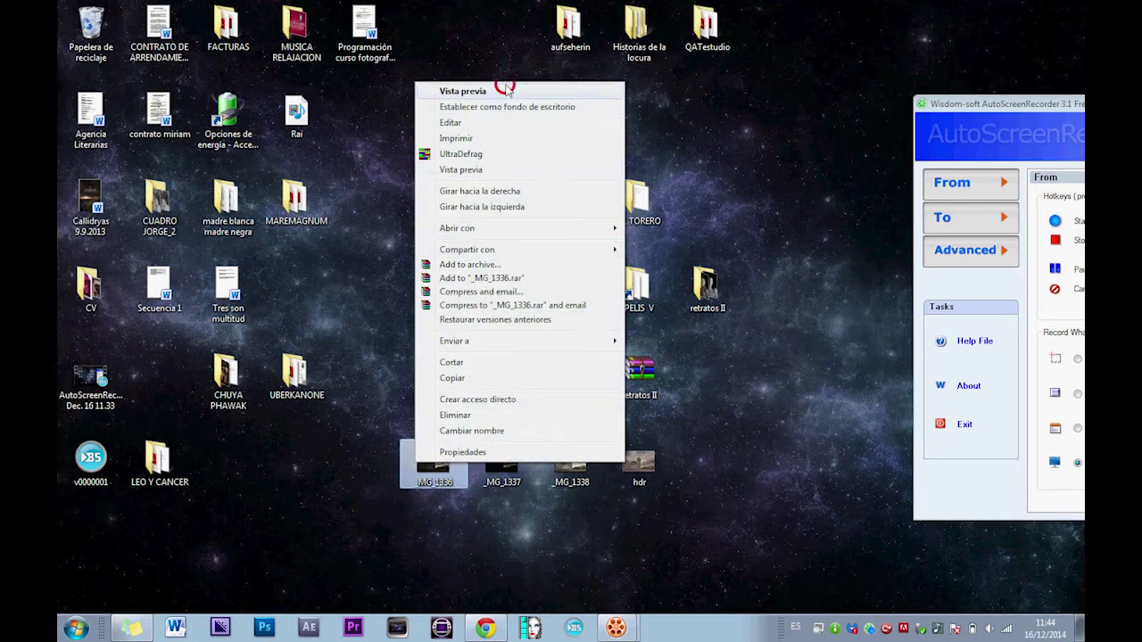
click(462, 91)
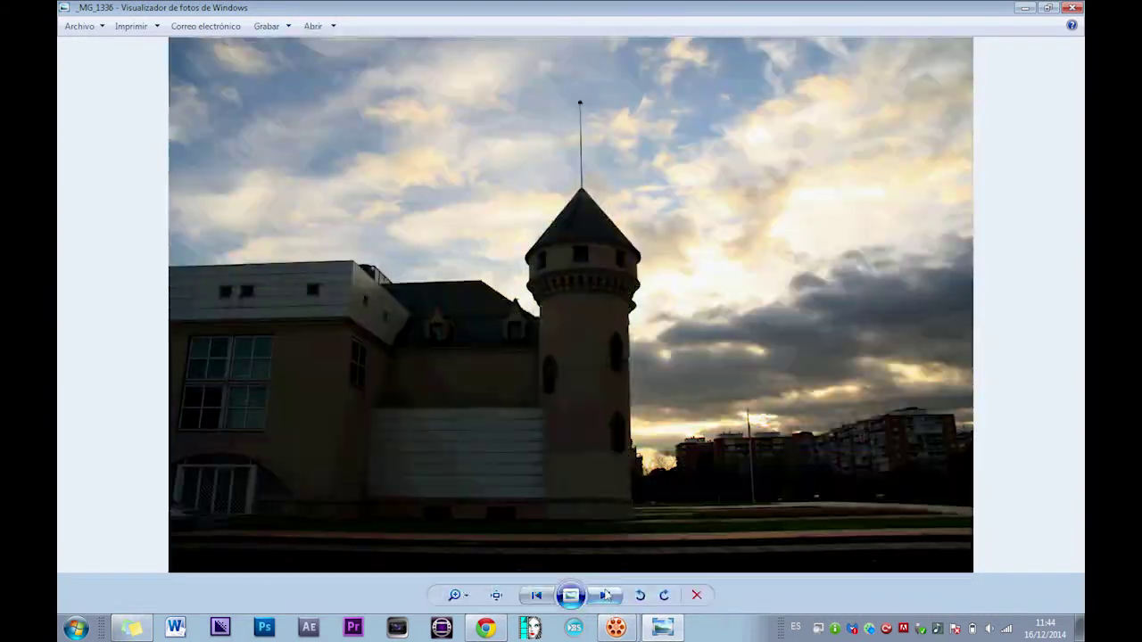
click(605, 596)
click(605, 595)
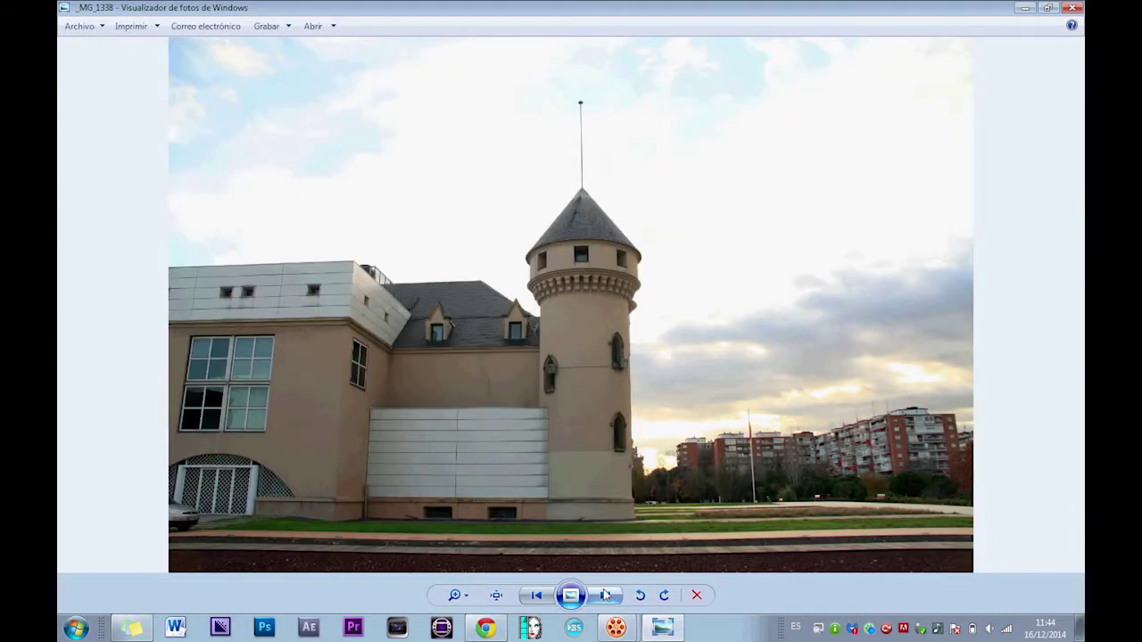
click(605, 595)
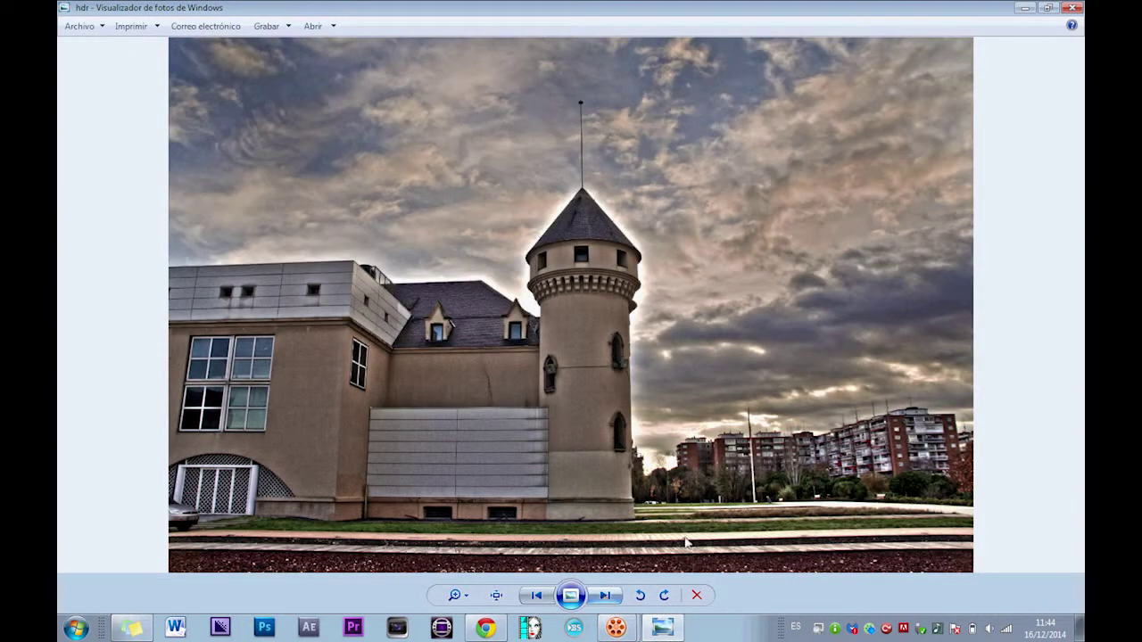
scroll(687, 542, up, 5)
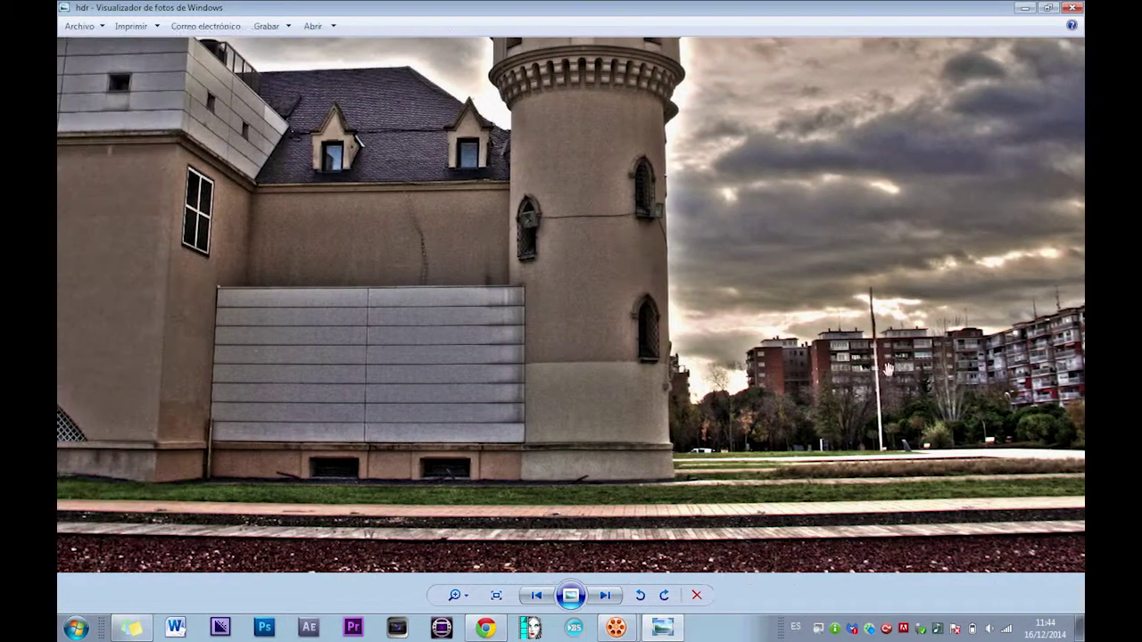
scroll(711, 199, down, 5)
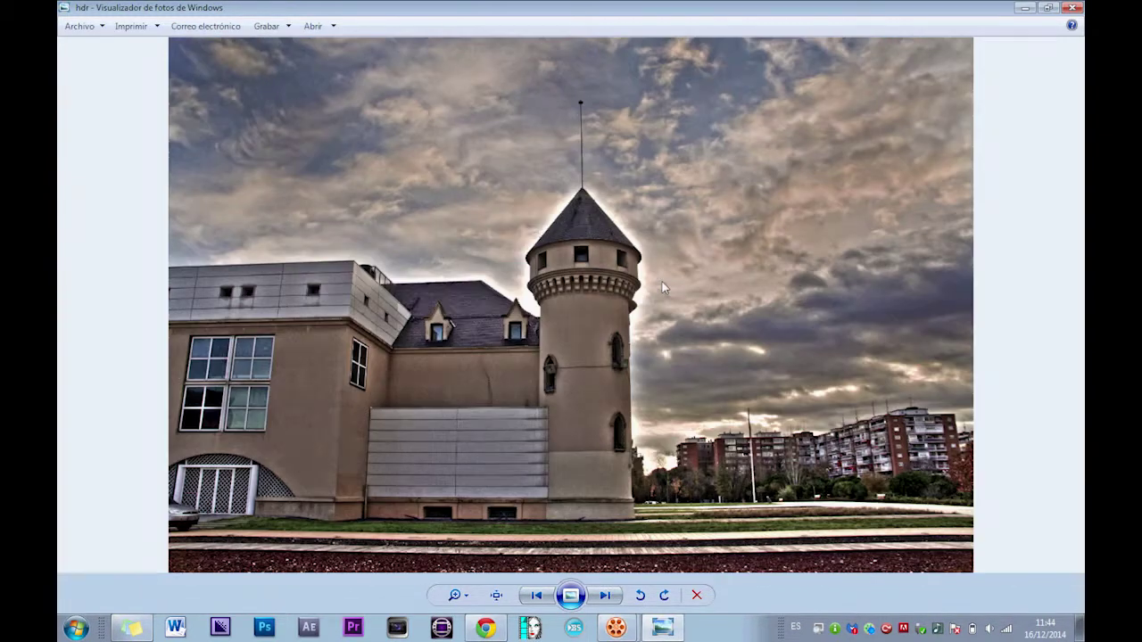